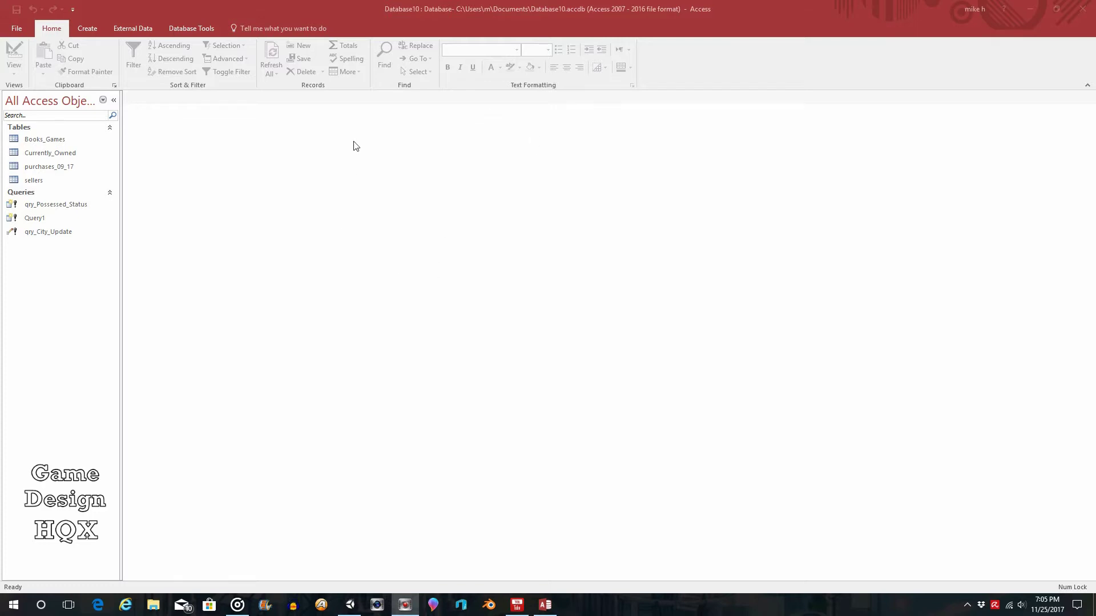
Step: Create a new blank report, Report1, from the Create ribbon
{"action": "left_click", "coordinate": [83, 27]}
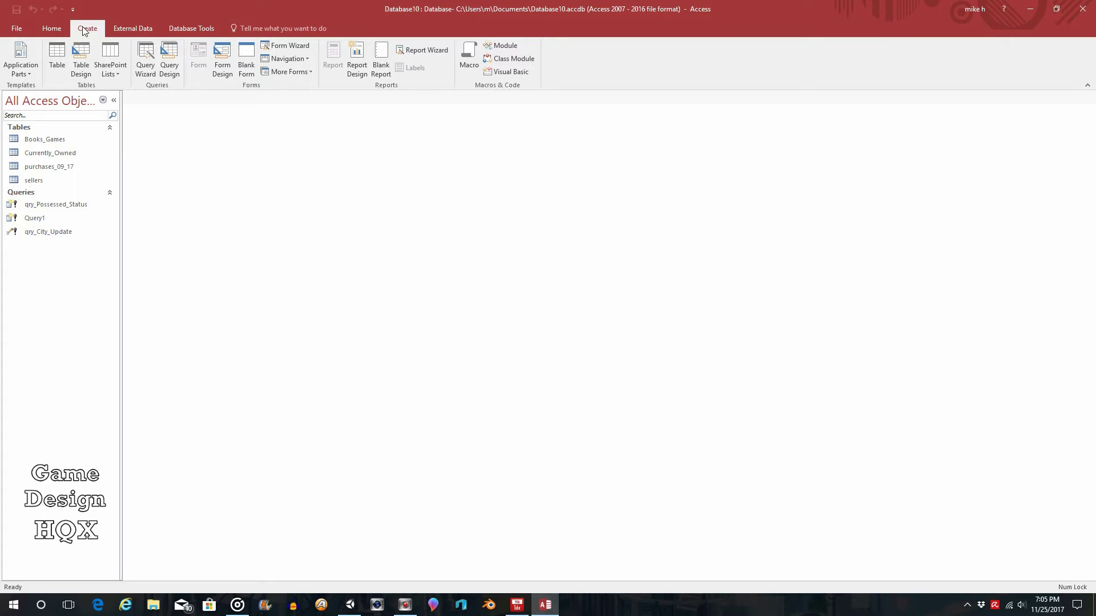
{"action": "left_click", "coordinate": [383, 53]}
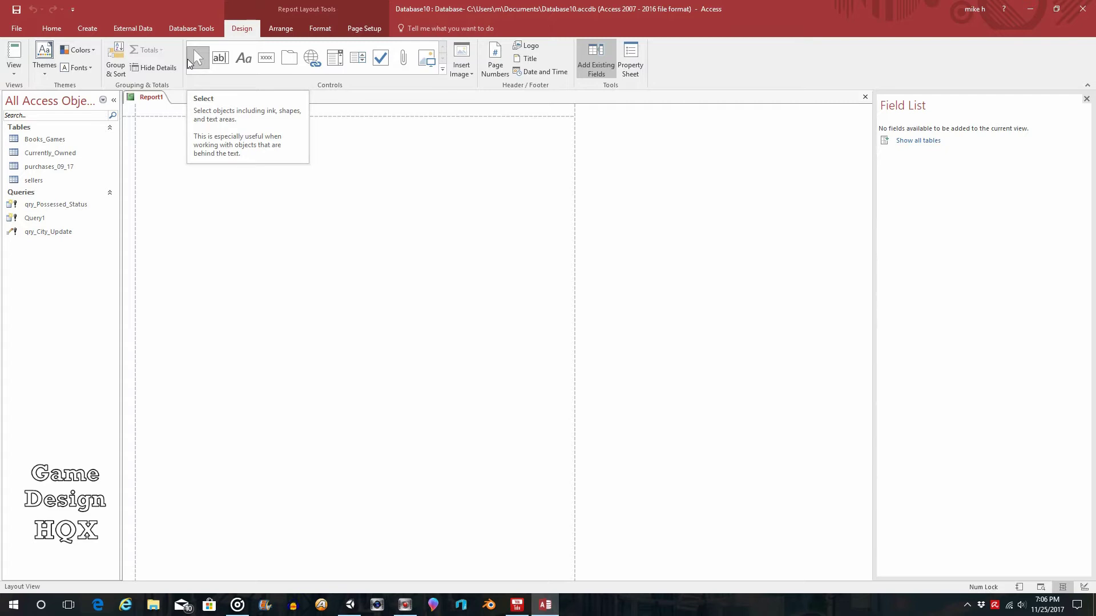
Step: Switch Report1 to Design View and show its Property Sheet
{"action": "left_click", "coordinate": [13, 72]}
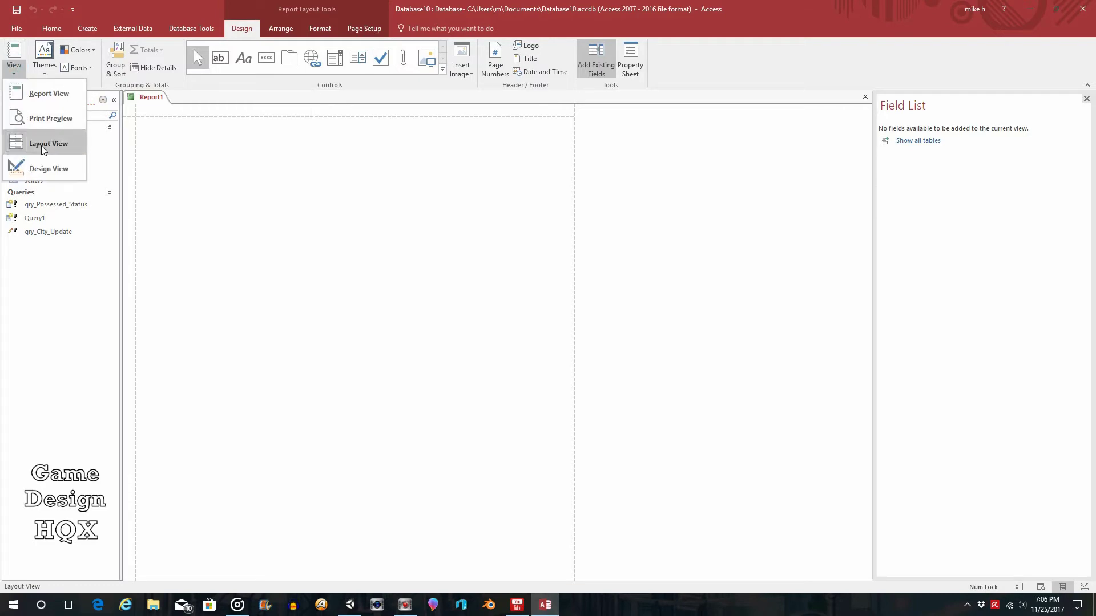
{"action": "left_click", "coordinate": [45, 169]}
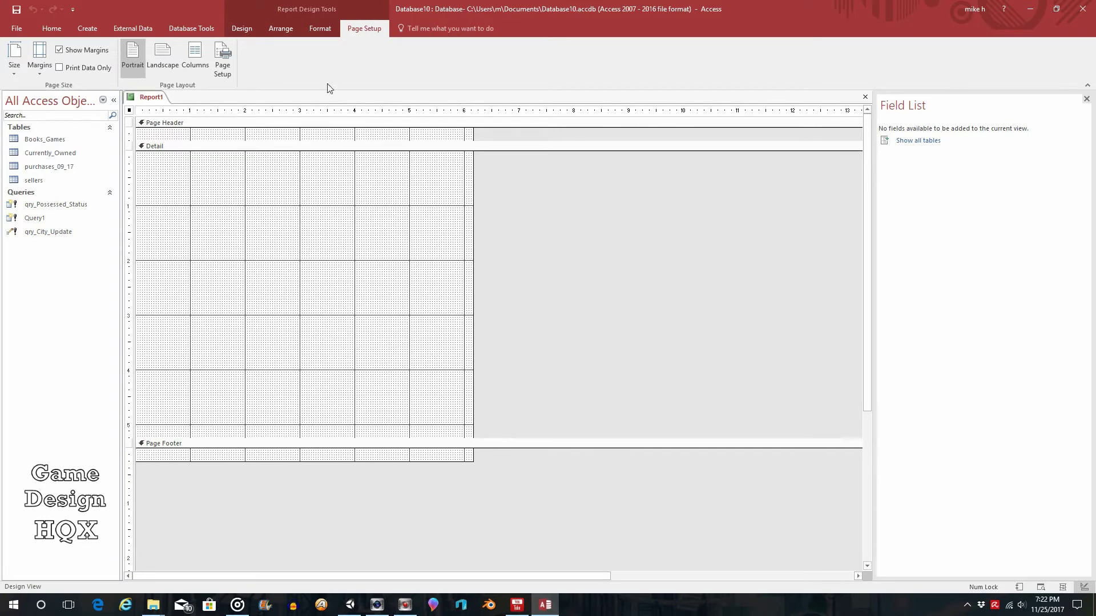
{"action": "left_click", "coordinate": [242, 29]}
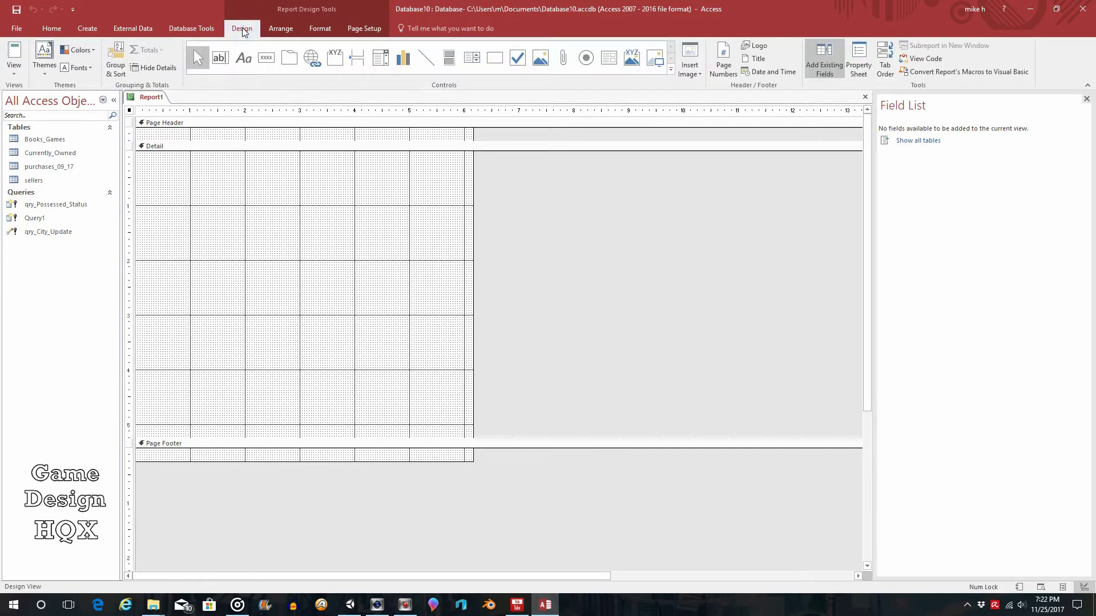
{"action": "left_click", "coordinate": [861, 54]}
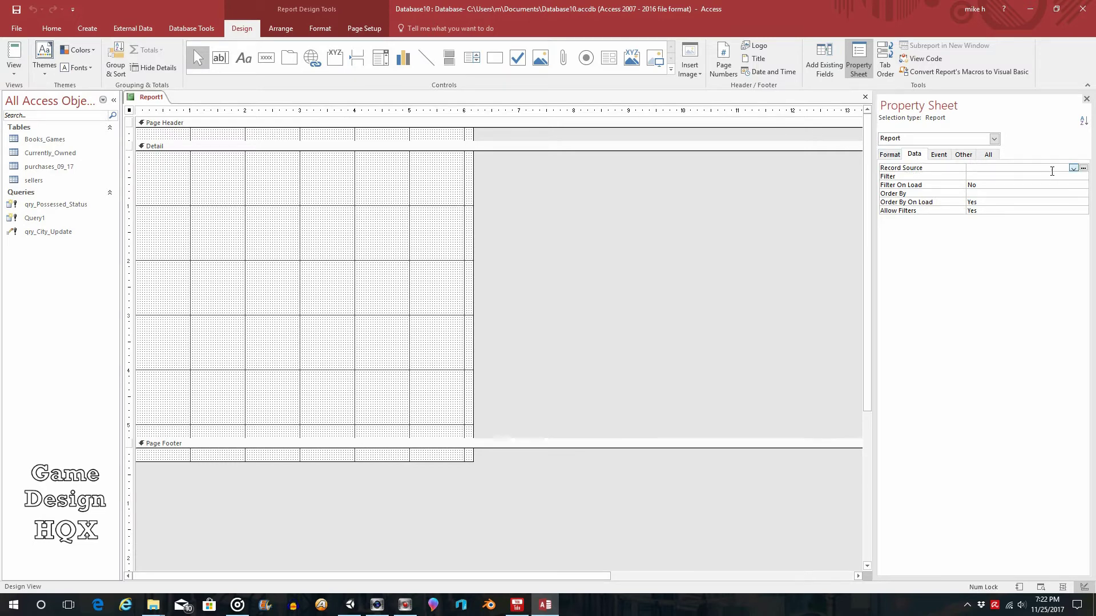
Step: Set the report's Record Source to Currently_Owned and display its Field List
{"action": "left_click", "coordinate": [1073, 168]}
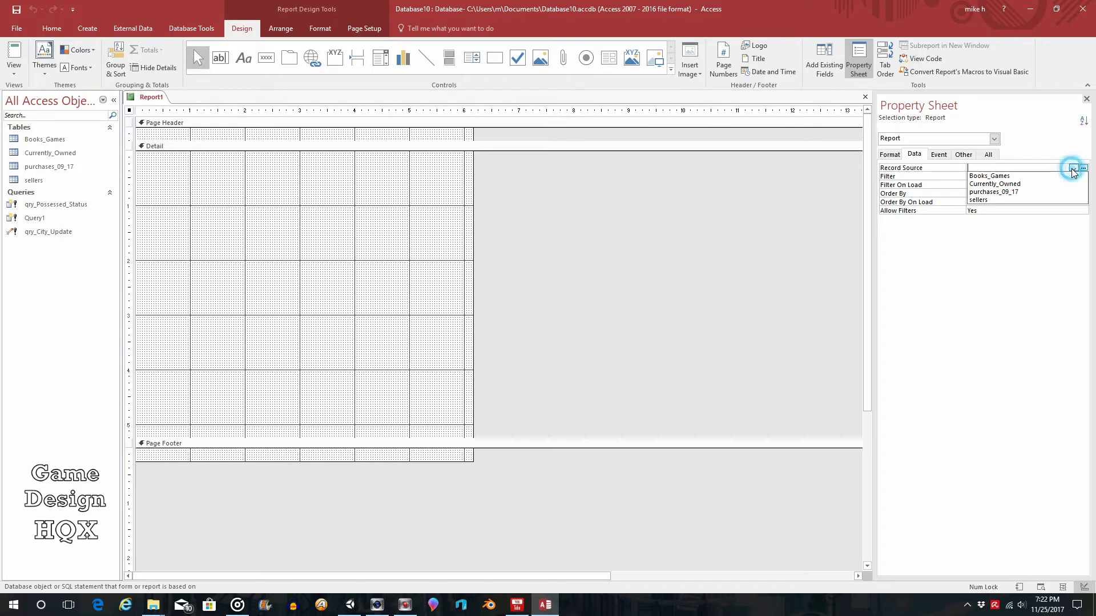
{"action": "left_click", "coordinate": [1007, 184]}
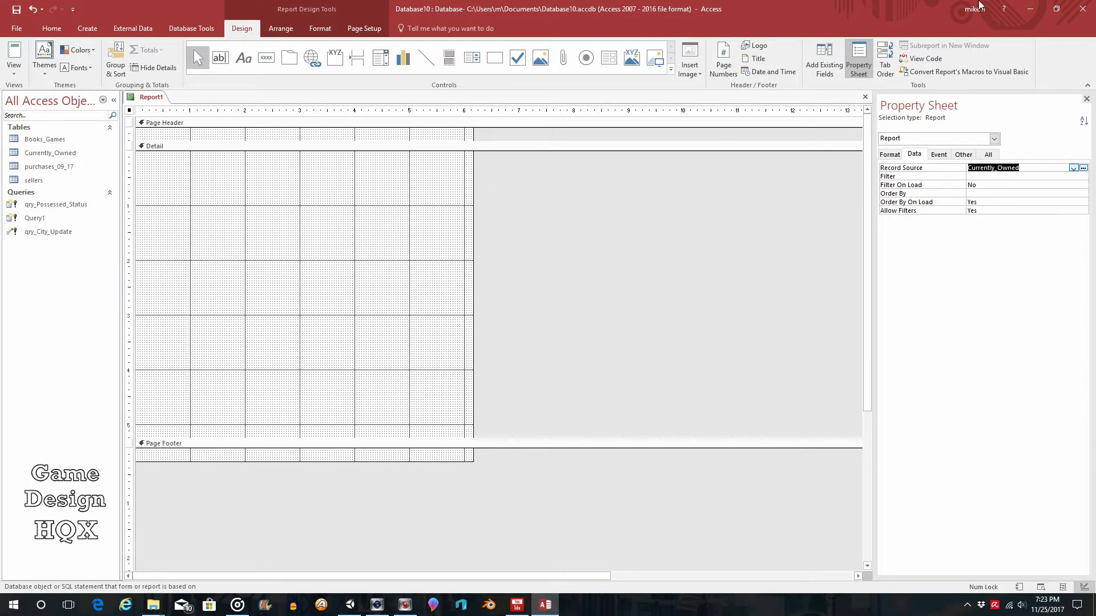
{"action": "left_click", "coordinate": [816, 57]}
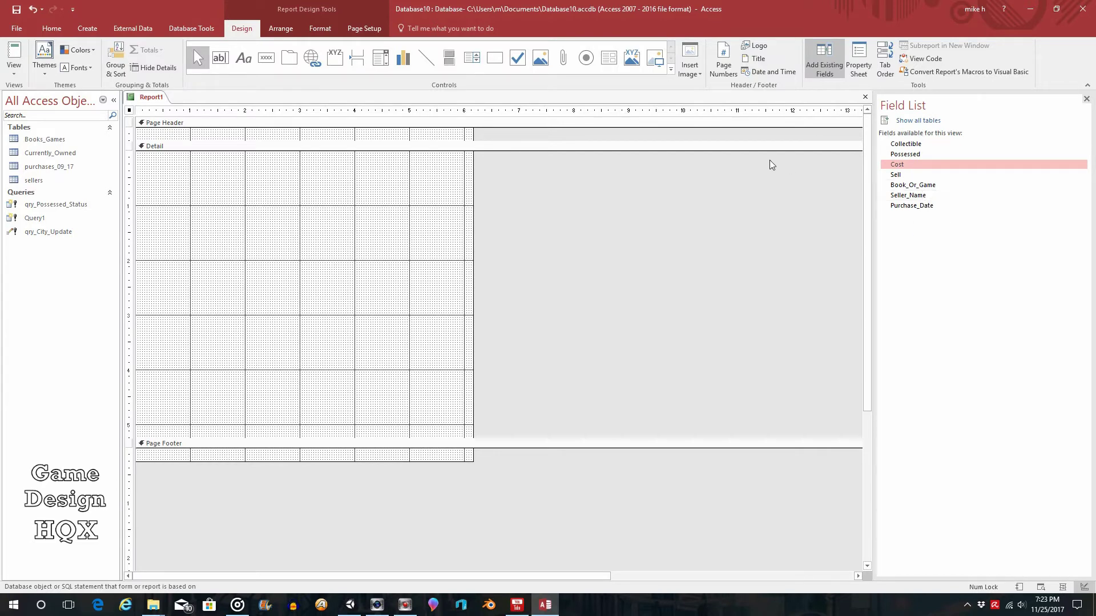
Step: Drag the Collectible, Possessed, Cost and Sell fields into the Detail section, one below another
{"action": "left_click", "coordinate": [925, 146]}
{"action": "left_click_drag", "start_coordinate": [924, 147], "coordinate": [202, 199]}
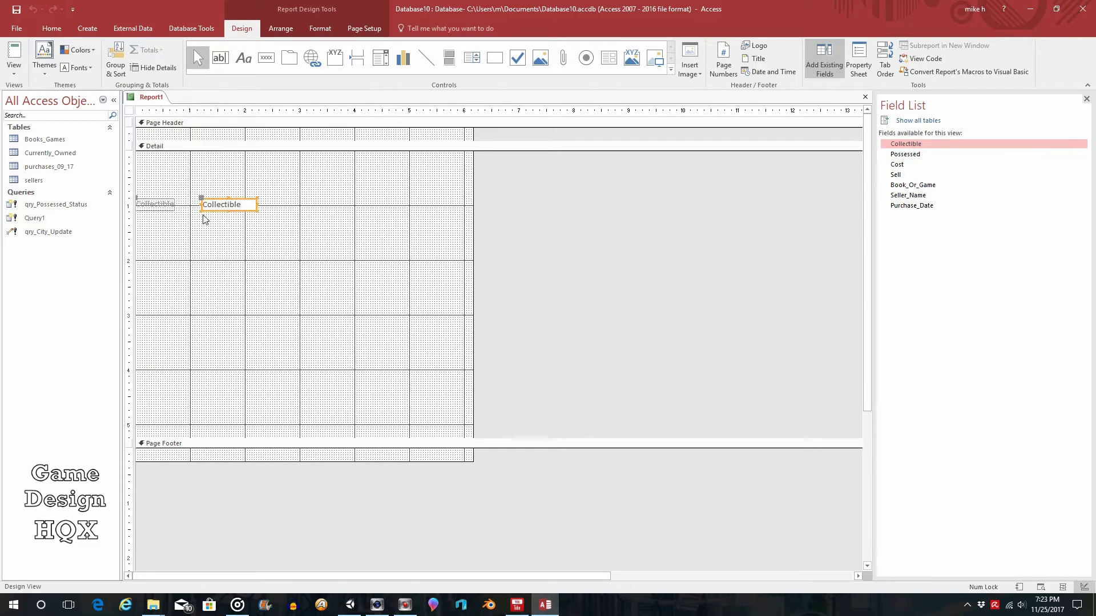
{"action": "left_click", "coordinate": [913, 154]}
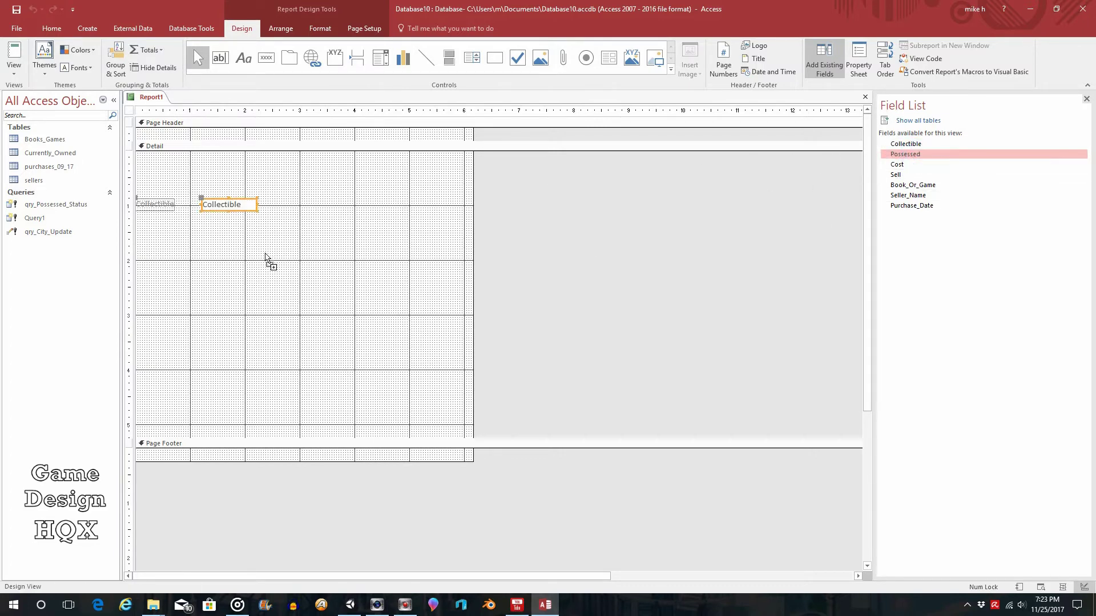
{"action": "left_click", "coordinate": [906, 166]}
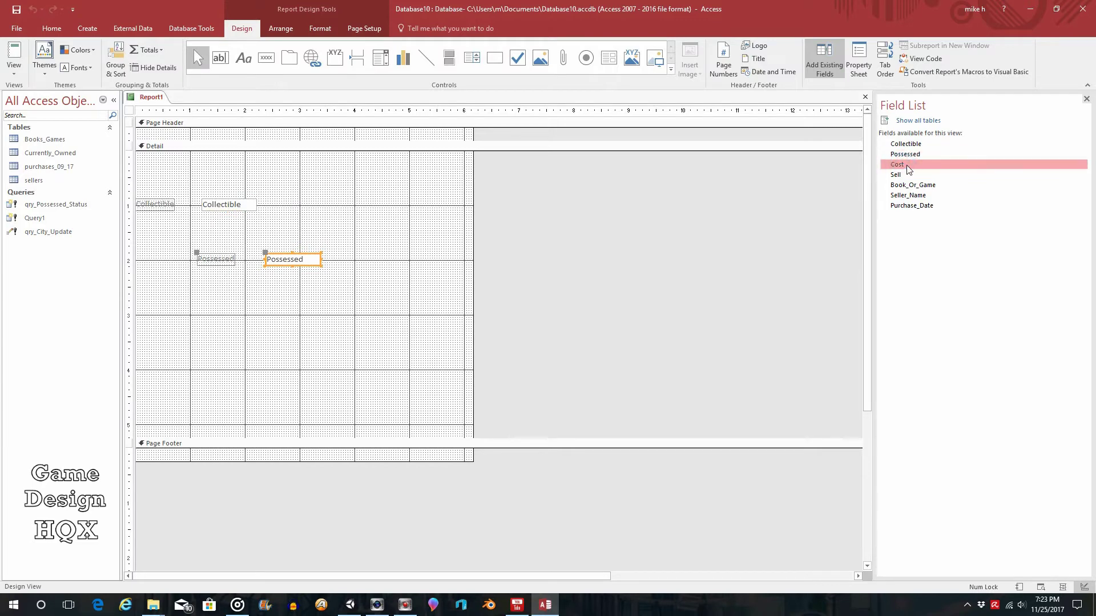
{"action": "left_click_drag", "start_coordinate": [908, 167], "coordinate": [338, 313]}
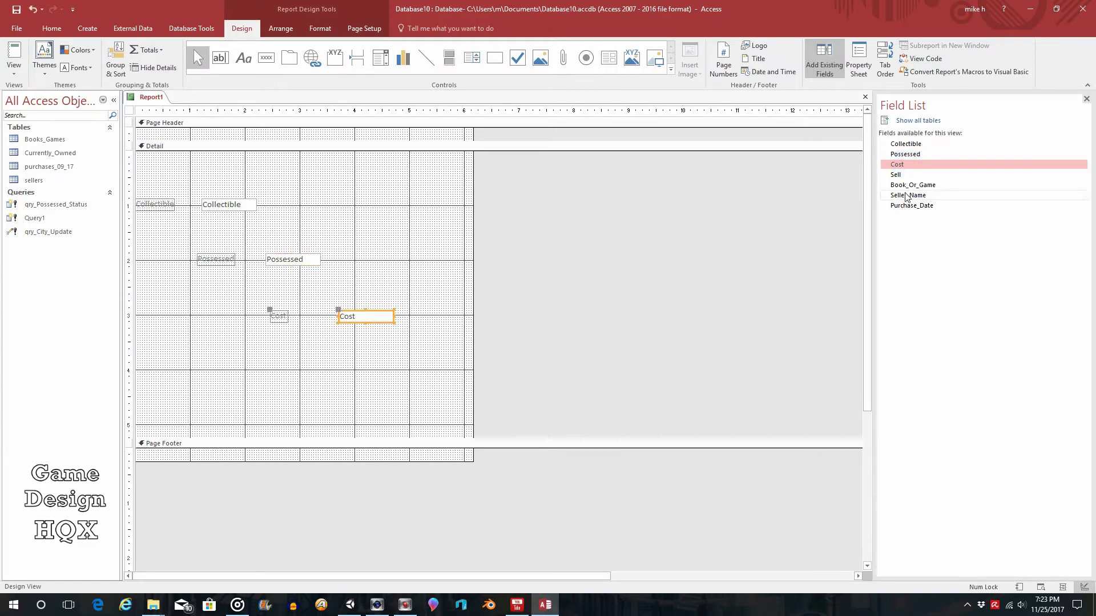
{"action": "left_click_drag", "start_coordinate": [921, 173], "coordinate": [377, 379]}
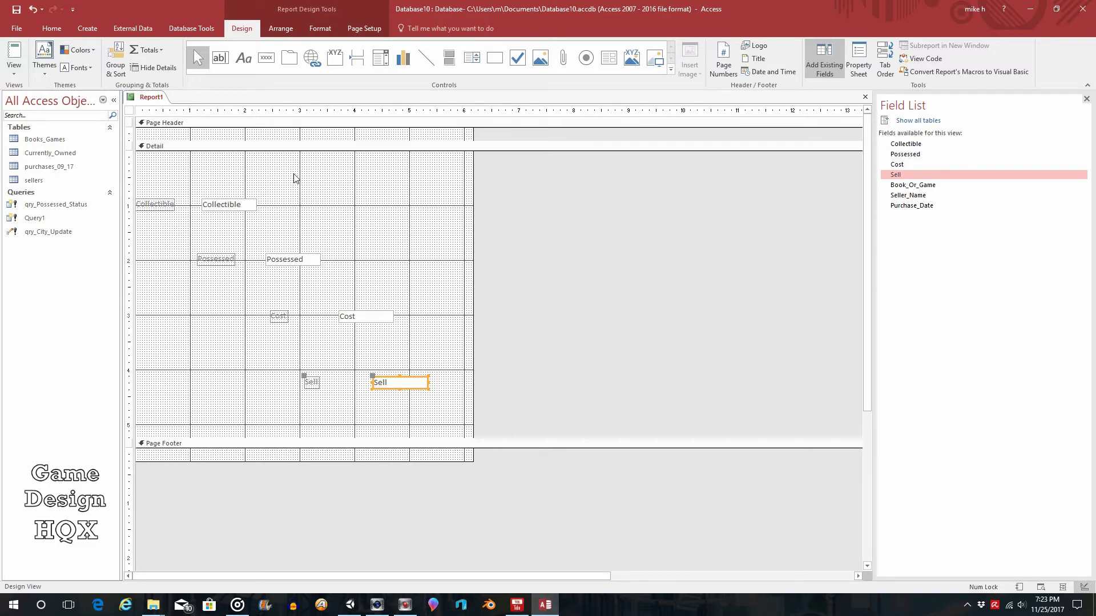
Step: Move the Collectible label above its text box near the top of the Detail section
{"action": "left_click", "coordinate": [243, 209]}
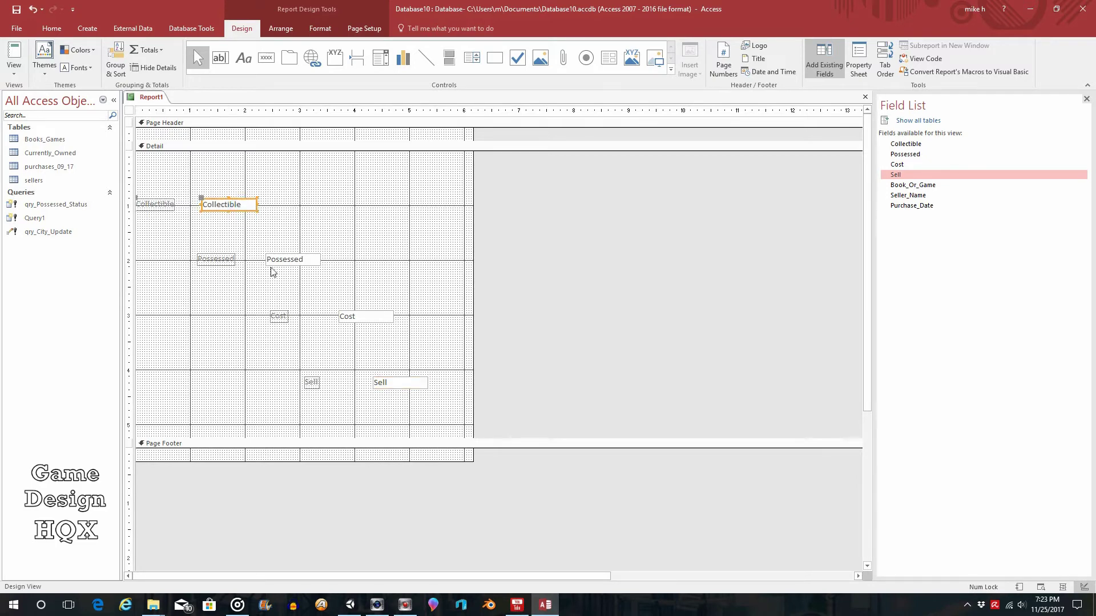
{"action": "left_click_drag", "start_coordinate": [242, 211], "coordinate": [409, 214]}
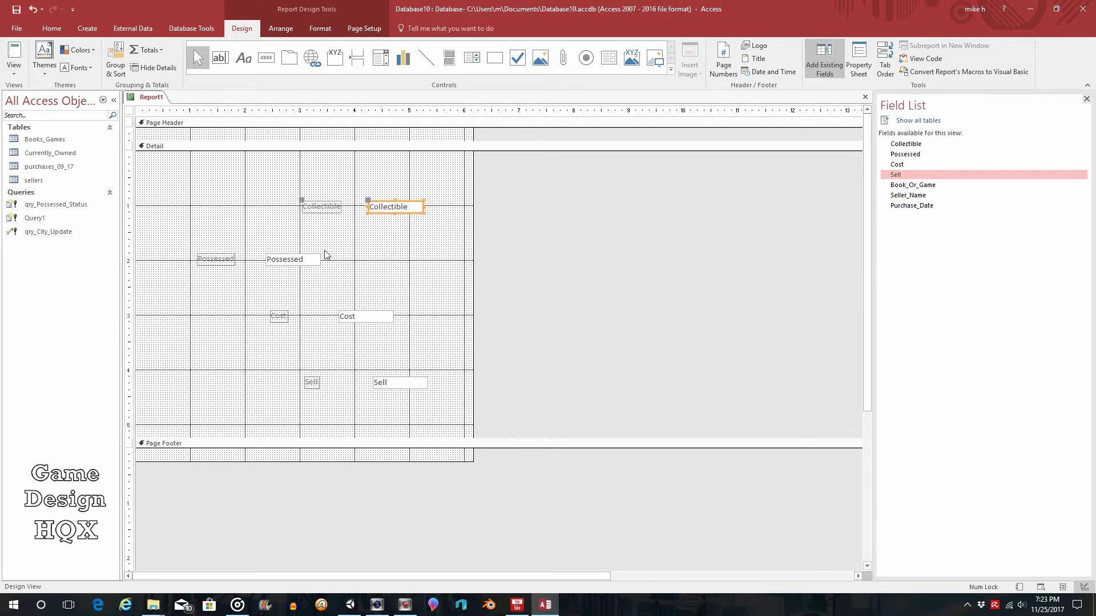
{"action": "left_click", "coordinate": [320, 209]}
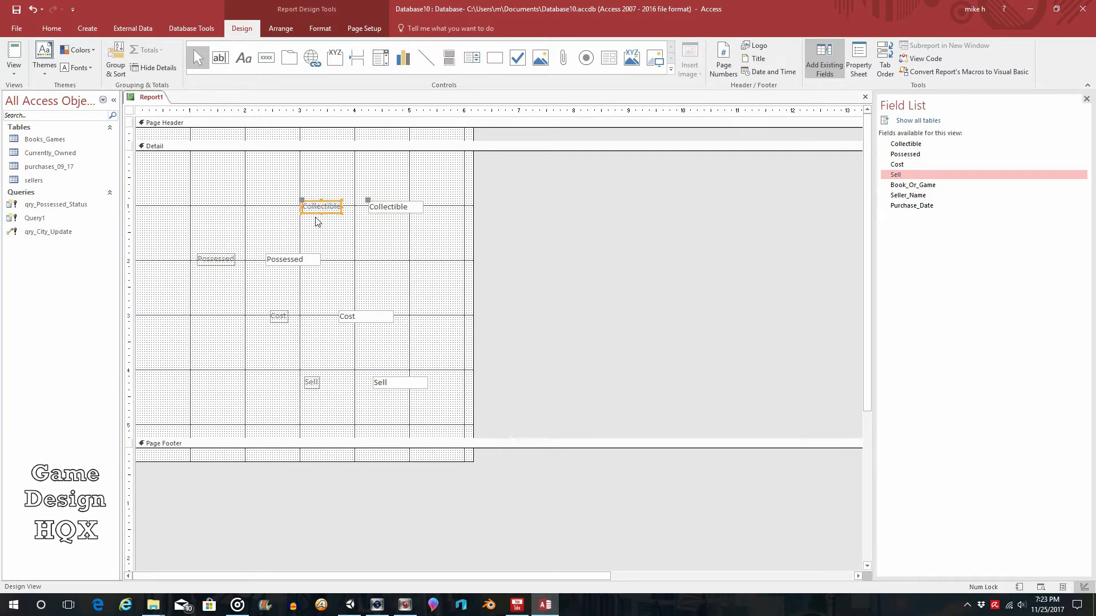
{"action": "left_click_drag", "start_coordinate": [308, 208], "coordinate": [194, 197]}
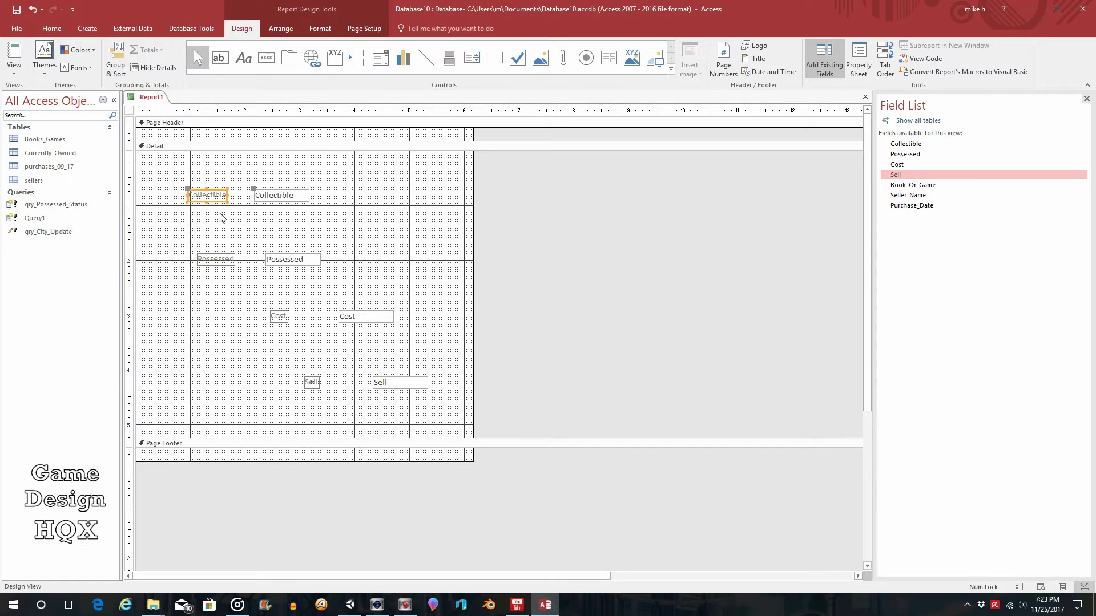
{"action": "left_click", "coordinate": [185, 189]}
{"action": "left_click_drag", "start_coordinate": [185, 189], "coordinate": [257, 154]}
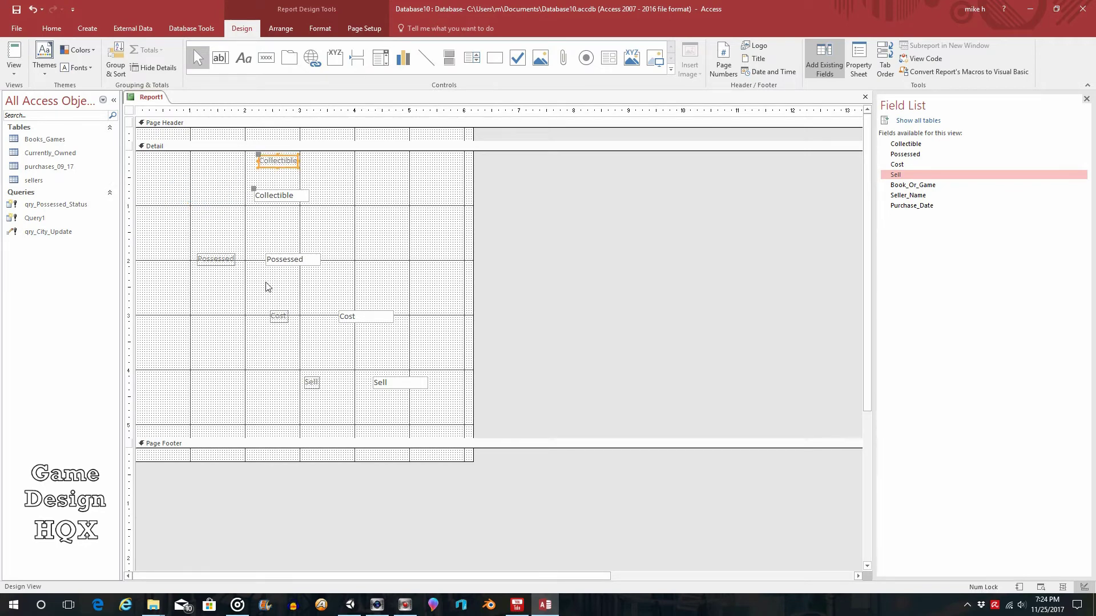
Step: Select the Collectible label and text box and nudge them to the section's left edge
{"action": "left_click", "coordinate": [282, 161]}
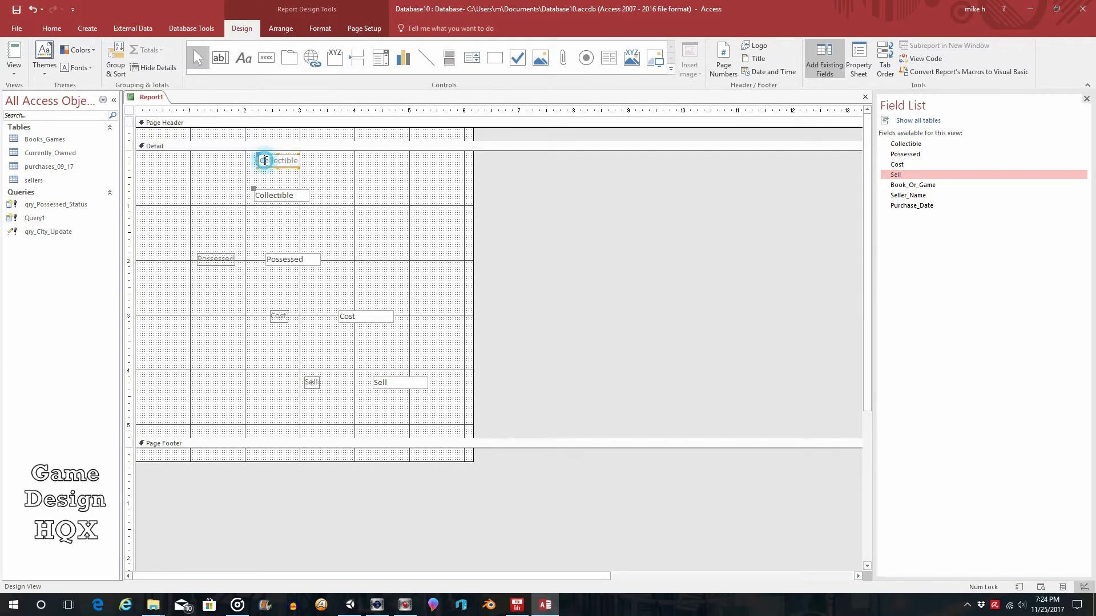
{"action": "left_click", "coordinate": [314, 157]}
{"action": "left_click", "coordinate": [280, 195]}
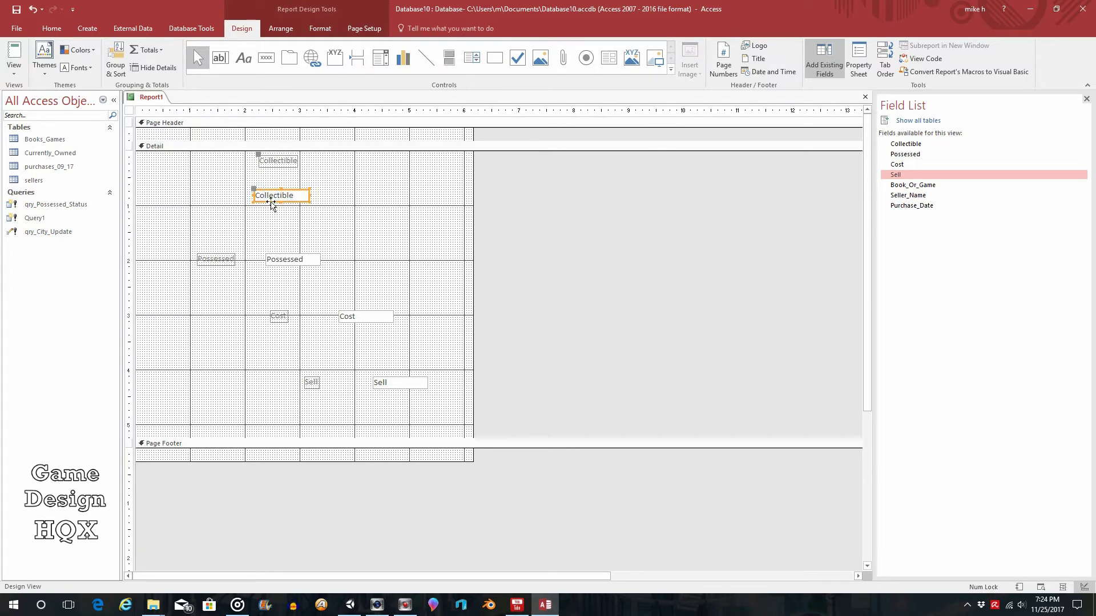
{"action": "left_click", "coordinate": [278, 162]}
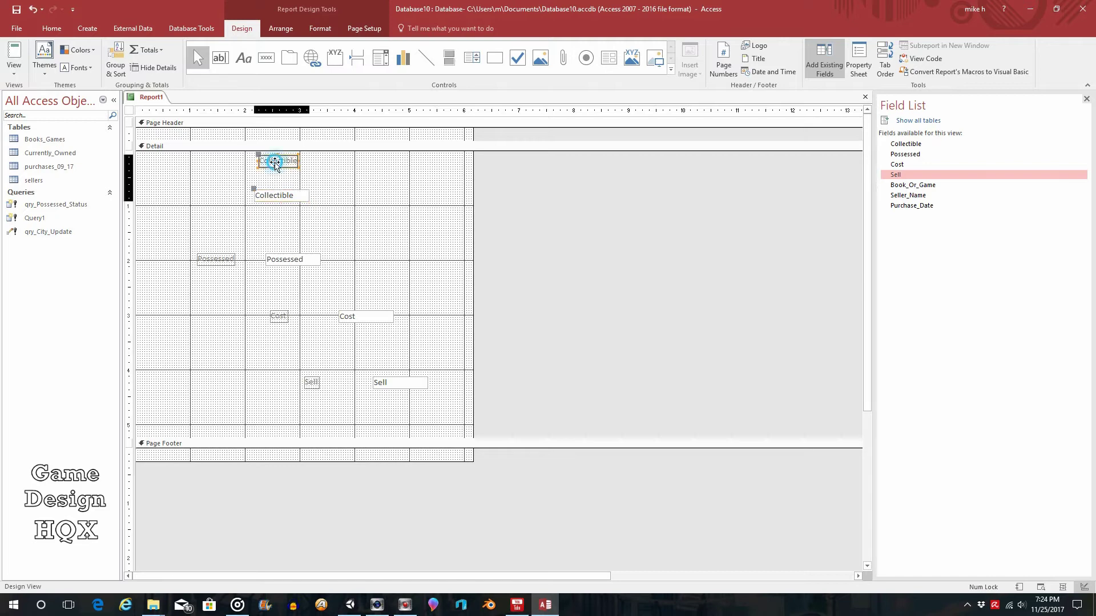
{"action": "left_click", "coordinate": [290, 193]}
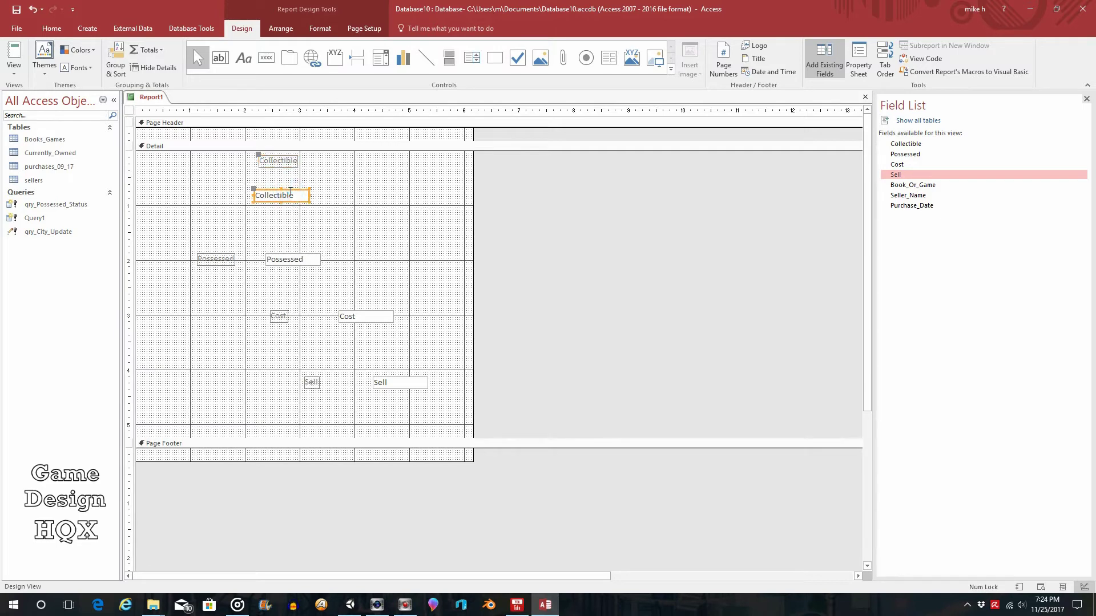
{"action": "left_click", "coordinate": [269, 160]}
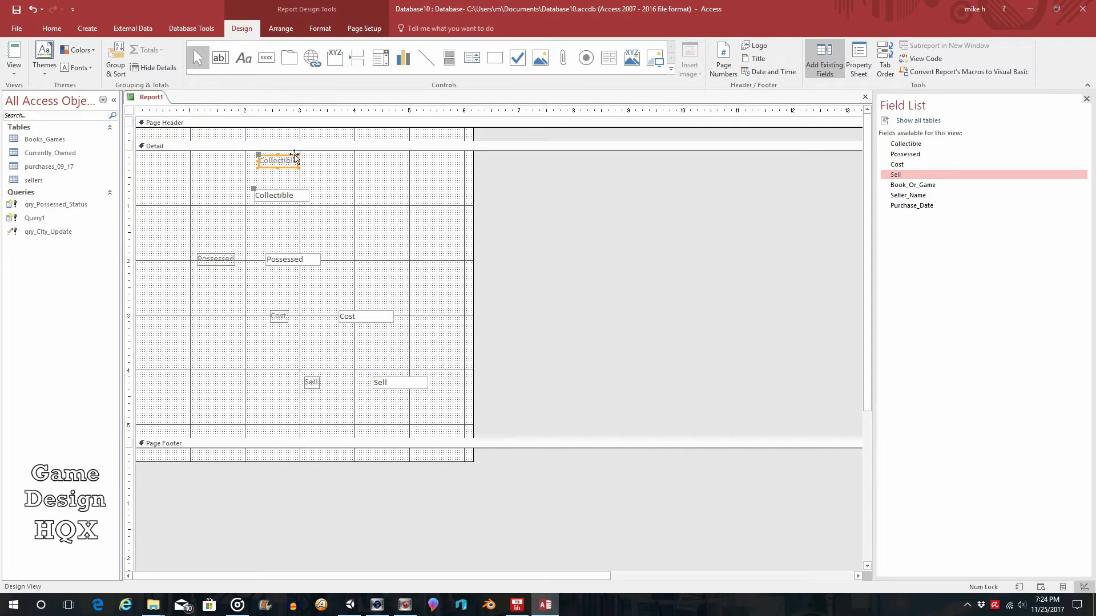
{"action": "key", "text": "Left"}
{"action": "key", "text": "Left"}
{"action": "key", "text": "Left"}
{"action": "key", "text": "Left"}
{"action": "key", "text": "Left"}
{"action": "key", "text": "Left"}
{"action": "key", "text": "Left"}
{"action": "key", "text": "Left"}
{"action": "key", "text": "Left"}
{"action": "key", "text": "Left"}
{"action": "key", "text": "Left"}
{"action": "key", "text": "Left"}
{"action": "key", "text": "Left"}
{"action": "key", "text": "Left"}
{"action": "key", "text": "Left"}
{"action": "key", "text": "Left"}
{"action": "key", "text": "Left"}
{"action": "key", "text": "Left"}
{"action": "key", "text": "Left"}
{"action": "key", "text": "Left"}
{"action": "key", "text": "Left"}
{"action": "key", "text": "Left"}
{"action": "key", "text": "Left"}
{"action": "key", "text": "Left"}
{"action": "key", "text": "Left"}
{"action": "key", "text": "Left"}
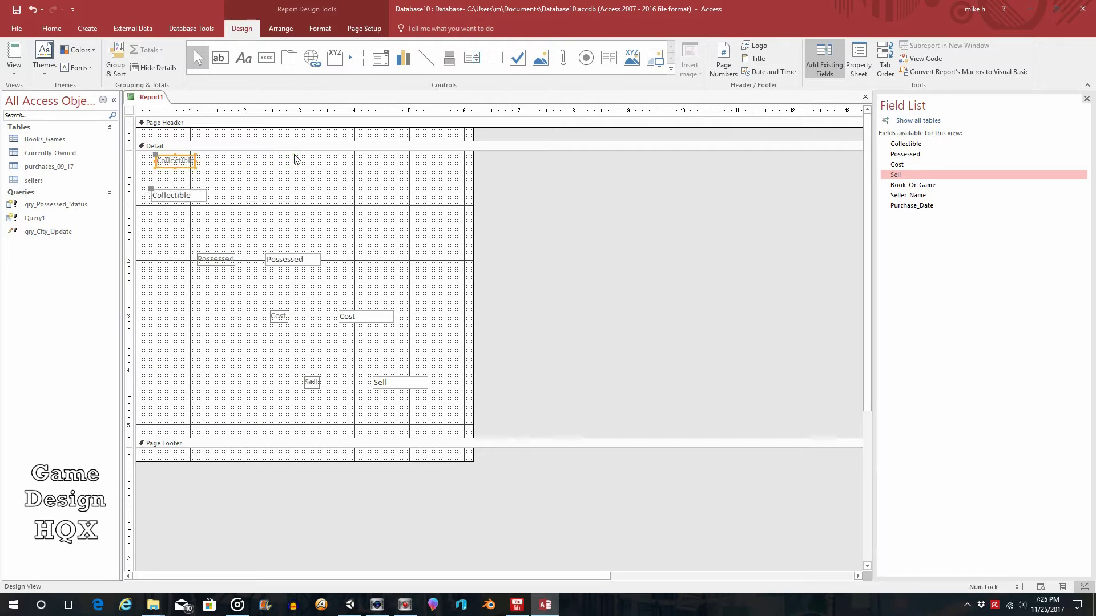
Step: Move the Possessed label and field up into the top row beside Collectible
{"action": "left_click", "coordinate": [208, 259]}
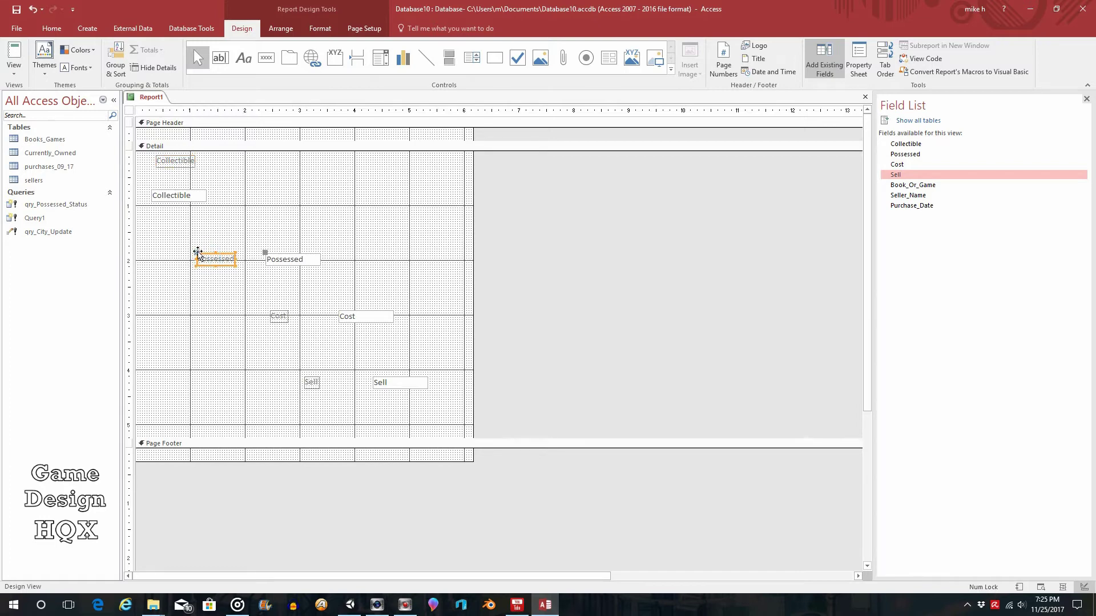
{"action": "left_click_drag", "start_coordinate": [195, 252], "coordinate": [249, 165]}
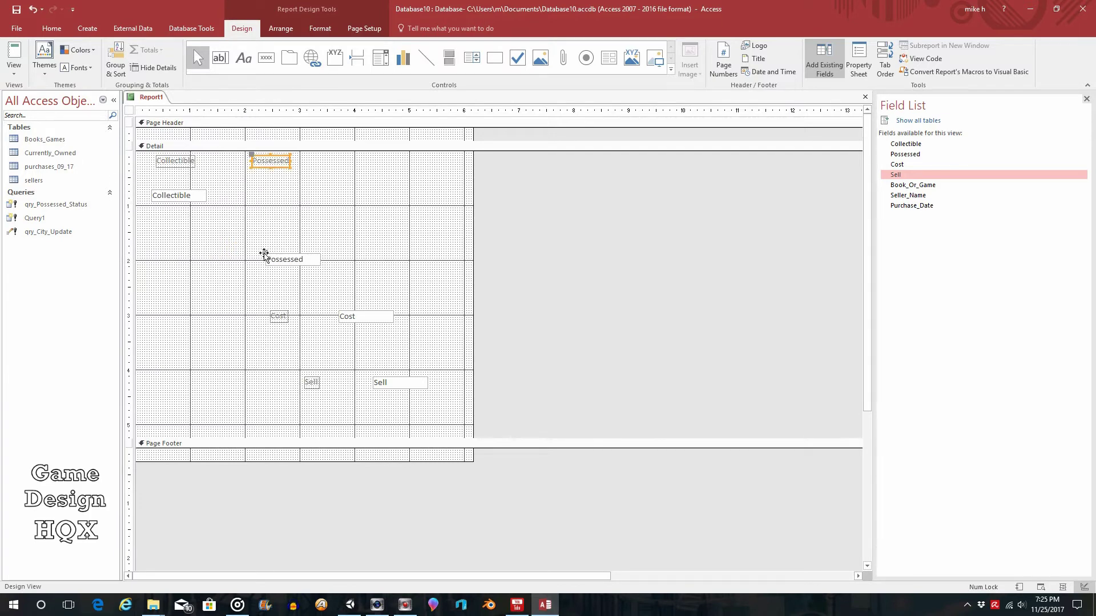
{"action": "left_click_drag", "start_coordinate": [263, 252], "coordinate": [232, 188]}
{"action": "left_click", "coordinate": [282, 252]}
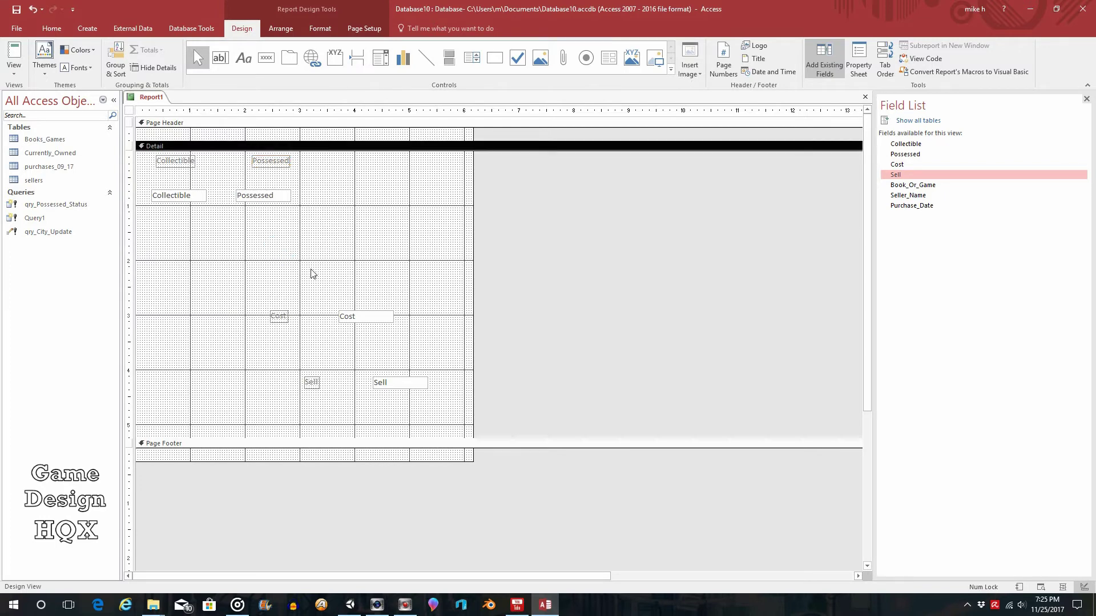
Step: Move the Cost label and field up beside Possessed
{"action": "left_click", "coordinate": [278, 316]}
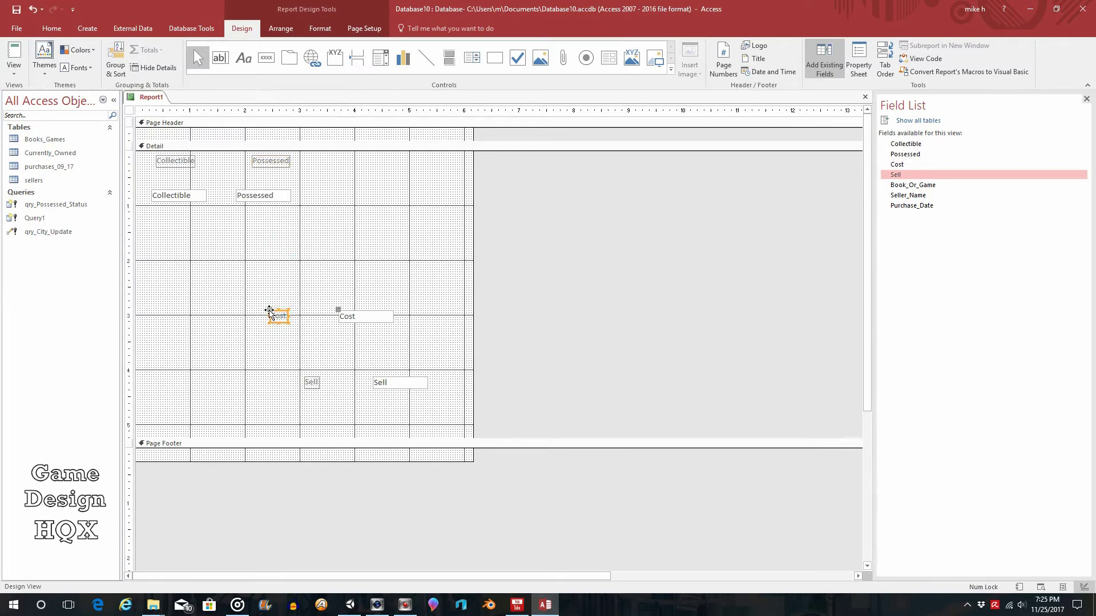
{"action": "left_click_drag", "start_coordinate": [269, 311], "coordinate": [342, 158]}
{"action": "left_click_drag", "start_coordinate": [339, 308], "coordinate": [326, 188]}
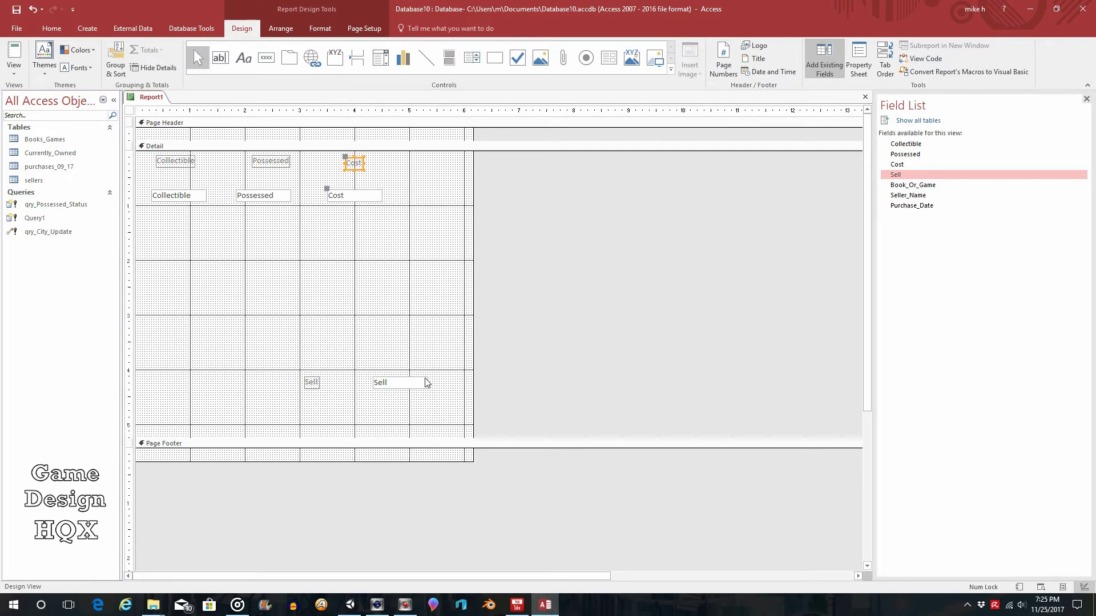
Step: Move the Sell label and field up beside Cost
{"action": "left_click", "coordinate": [312, 382]}
{"action": "left_click", "coordinate": [306, 377]}
{"action": "left_click_drag", "start_coordinate": [302, 375], "coordinate": [407, 158]}
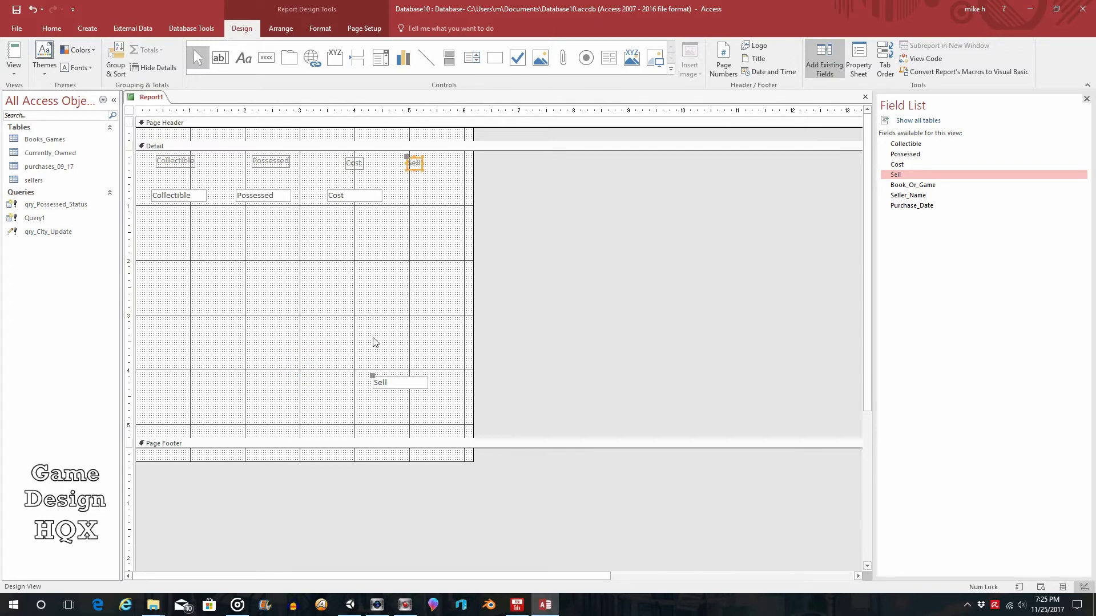
{"action": "left_click", "coordinate": [371, 377]}
{"action": "left_click_drag", "start_coordinate": [371, 377], "coordinate": [400, 188]}
{"action": "left_click", "coordinate": [14, 53]}
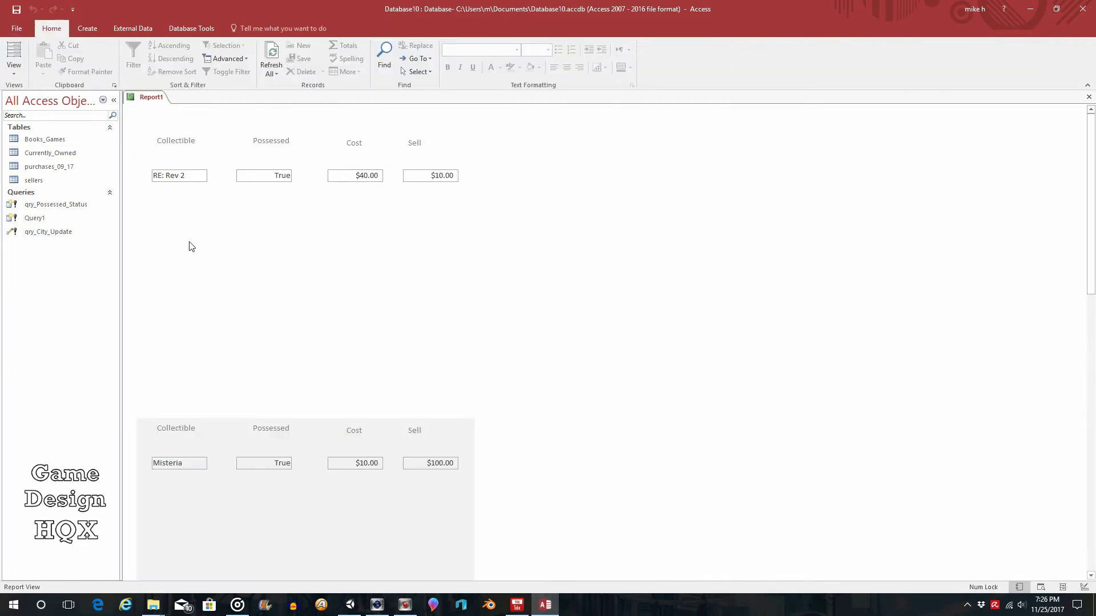
{"action": "scroll", "coordinate": [192, 383], "scroll_direction": "down", "scroll_amount": 4}
{"action": "scroll", "coordinate": [189, 343], "scroll_direction": "down", "scroll_amount": 2}
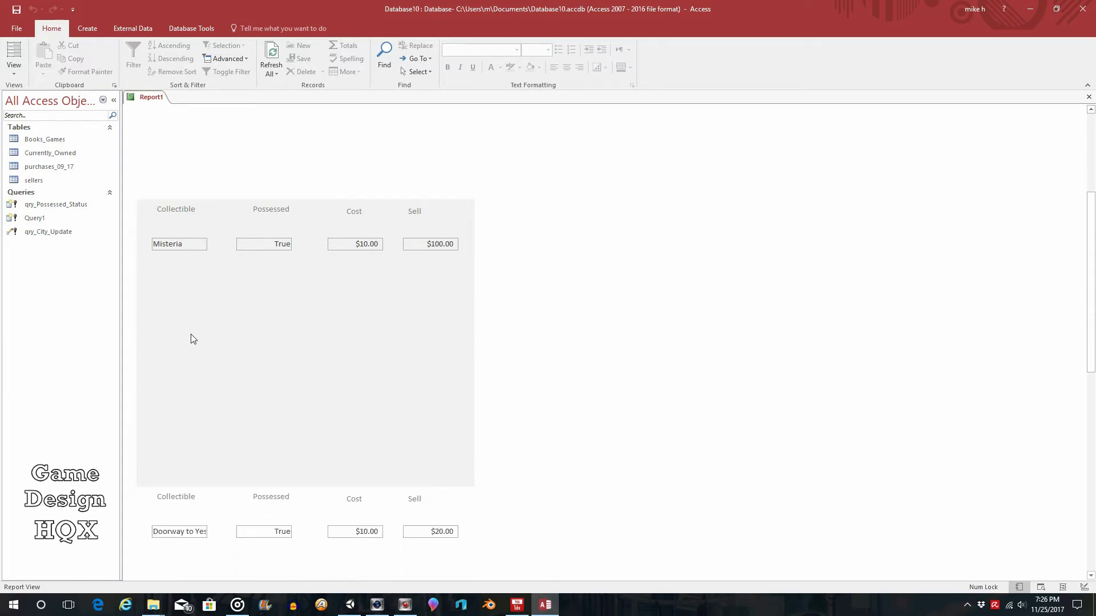
{"action": "scroll", "coordinate": [261, 286], "scroll_direction": "down", "scroll_amount": 3}
{"action": "scroll", "coordinate": [257, 267], "scroll_direction": "down", "scroll_amount": 12}
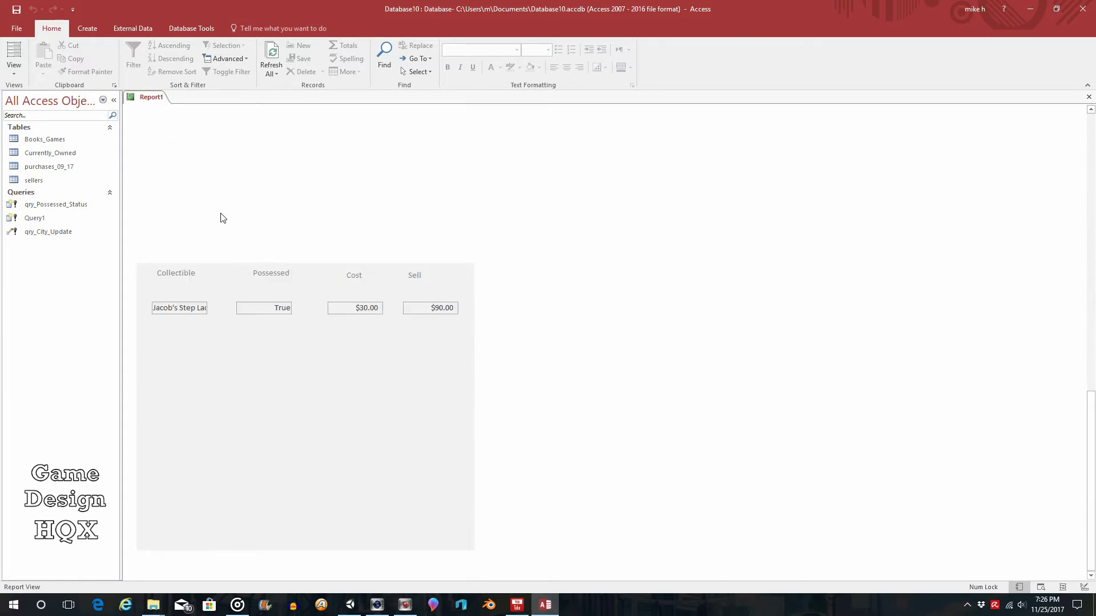
{"action": "left_click", "coordinate": [13, 67]}
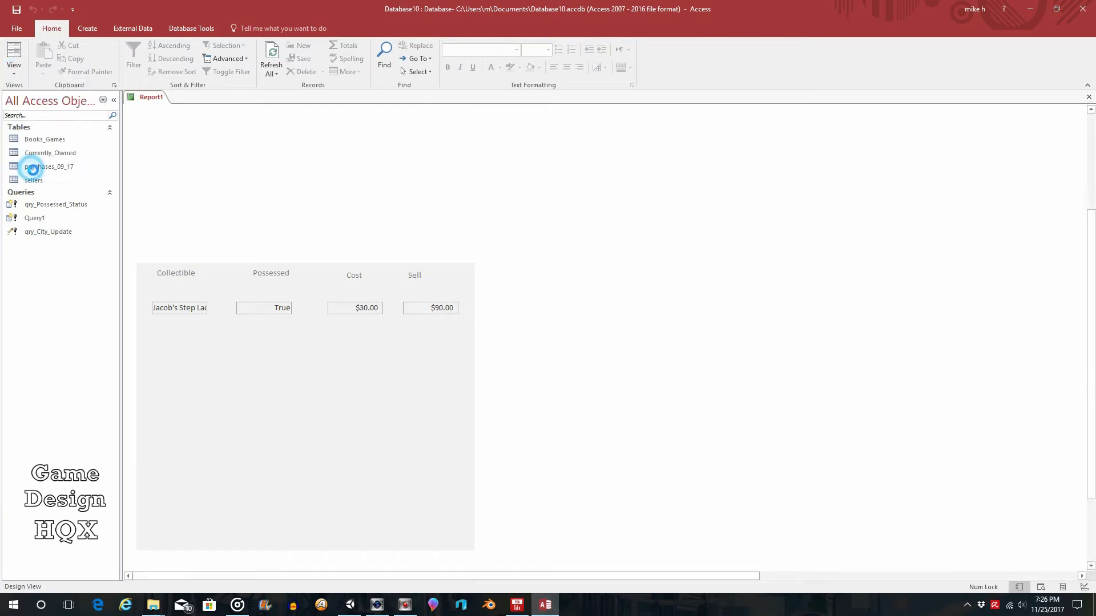
{"action": "left_click", "coordinate": [32, 167]}
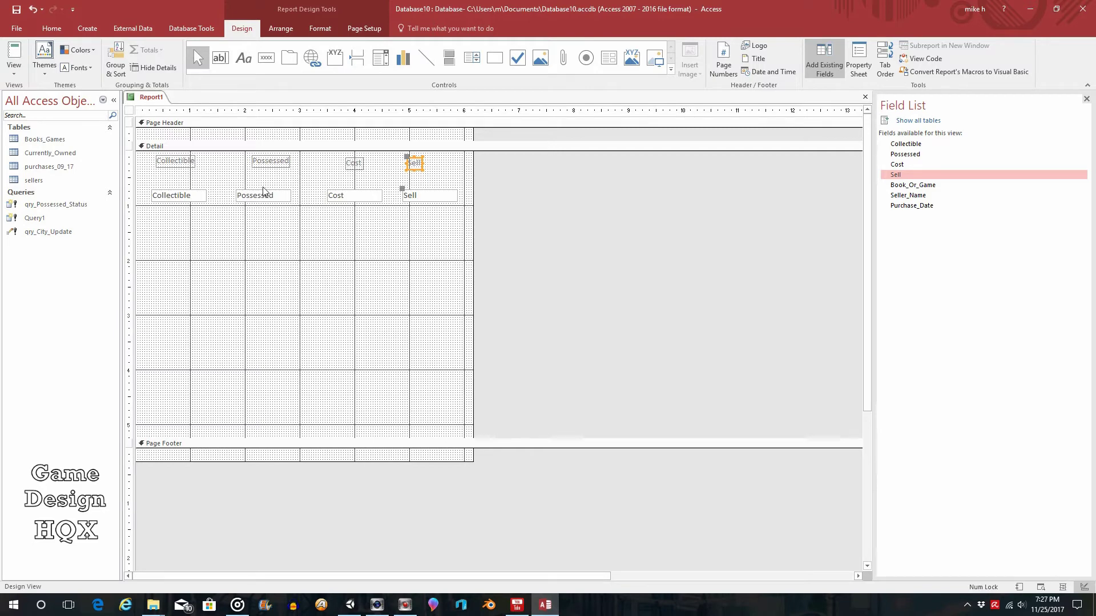
{"action": "left_click", "coordinate": [14, 52]}
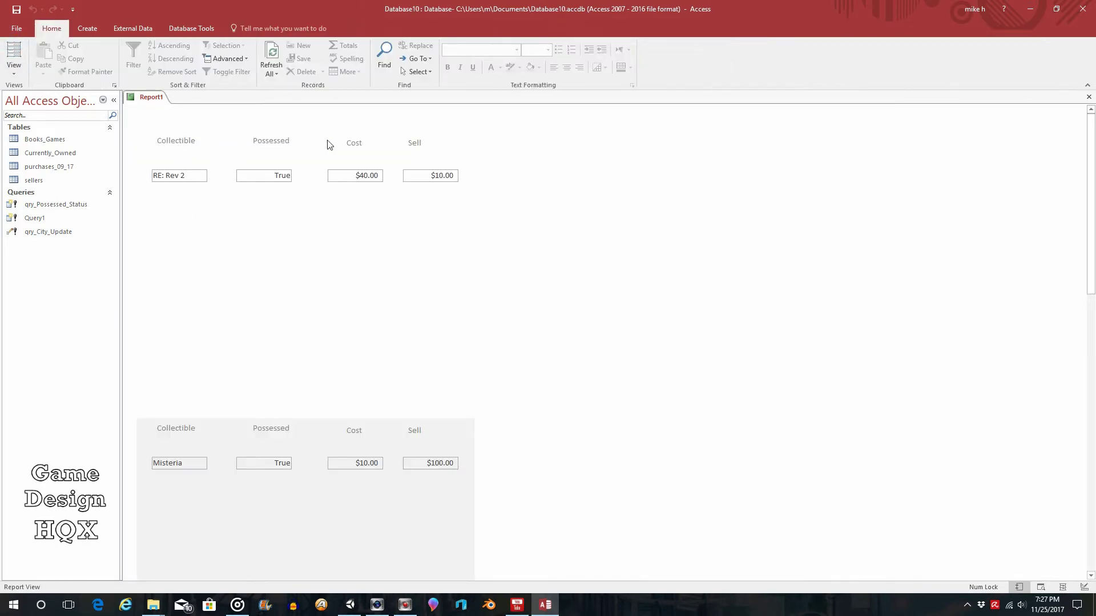
{"action": "scroll", "coordinate": [434, 143], "scroll_direction": "down", "scroll_amount": 3}
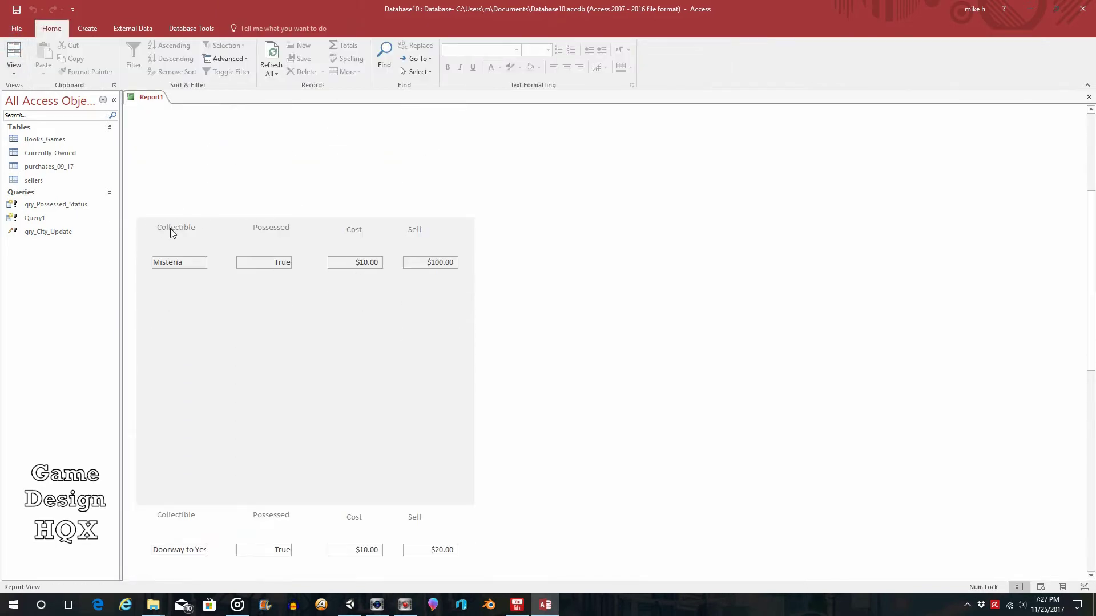
{"action": "scroll", "coordinate": [485, 223], "scroll_direction": "down", "scroll_amount": 6}
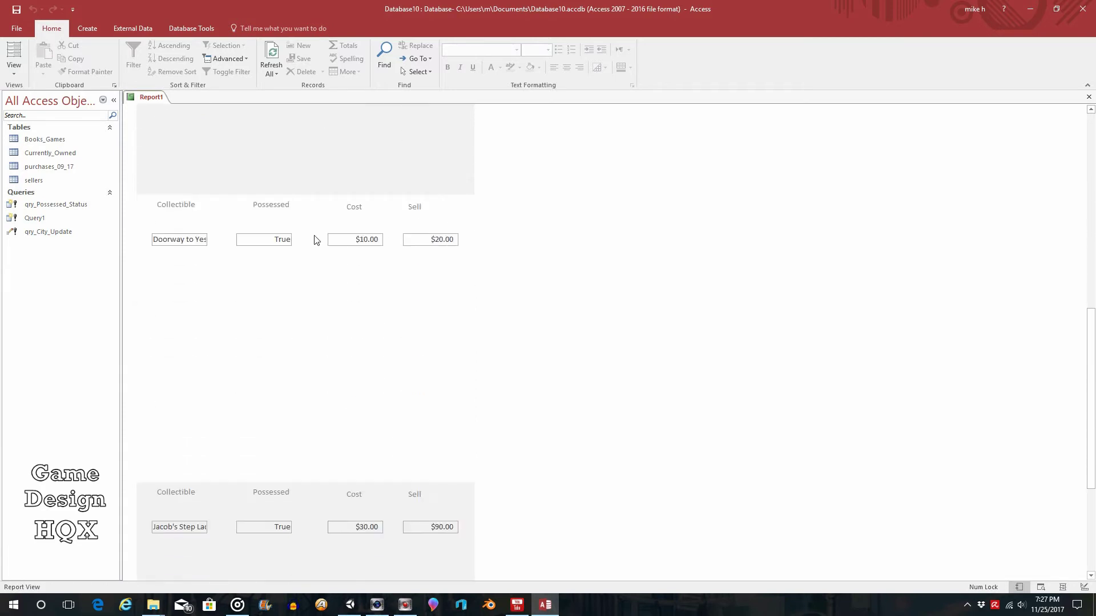
{"action": "scroll", "coordinate": [273, 205], "scroll_direction": "up", "scroll_amount": 2}
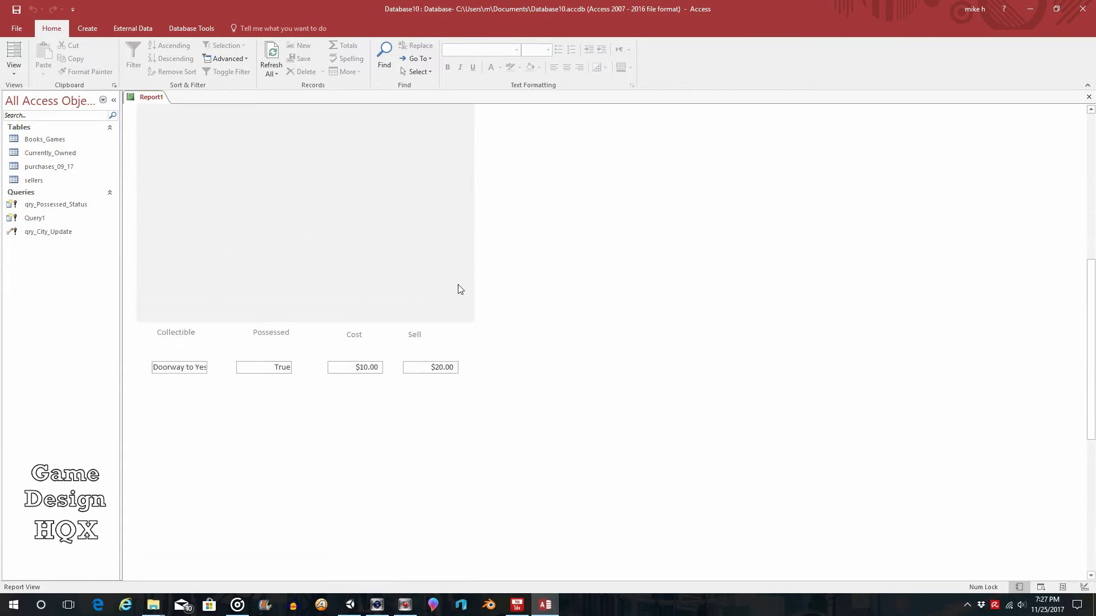
{"action": "scroll", "coordinate": [431, 266], "scroll_direction": "down", "scroll_amount": 4}
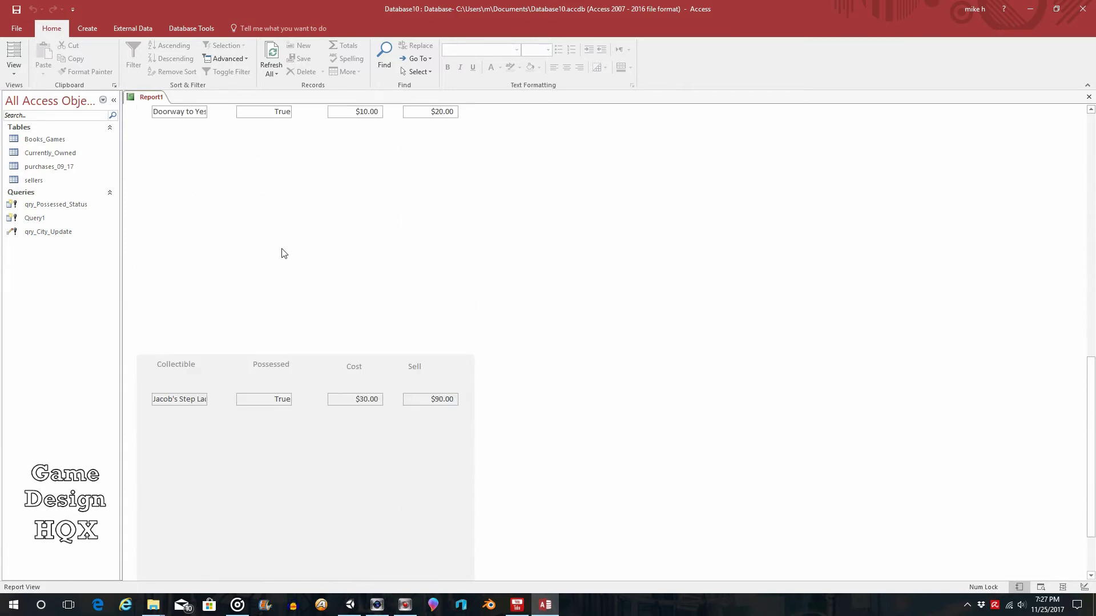
{"action": "left_click", "coordinate": [14, 67]}
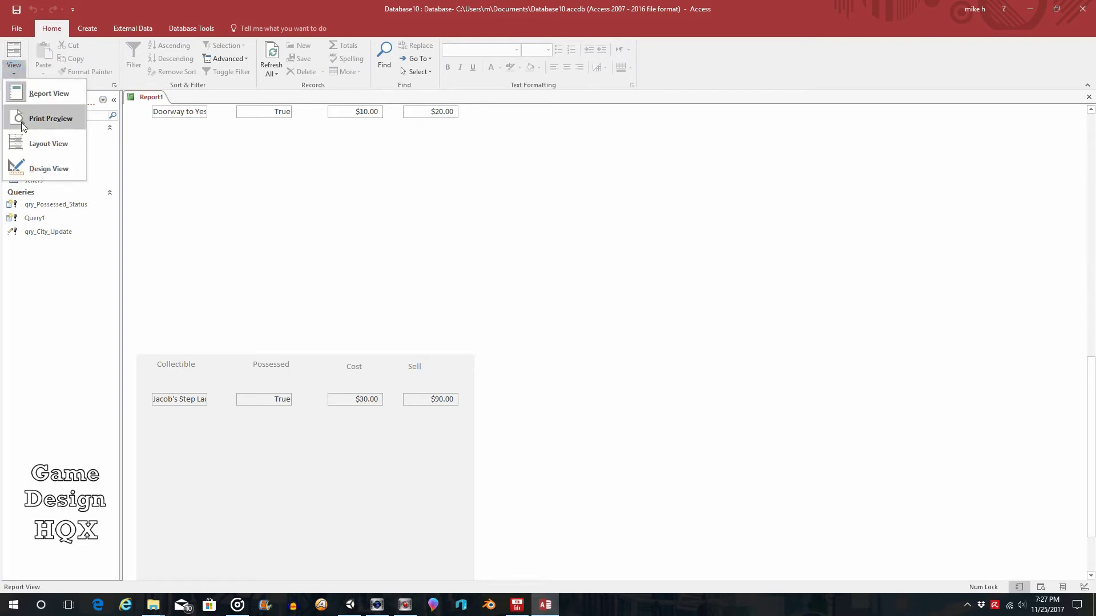
{"action": "left_click", "coordinate": [48, 169]}
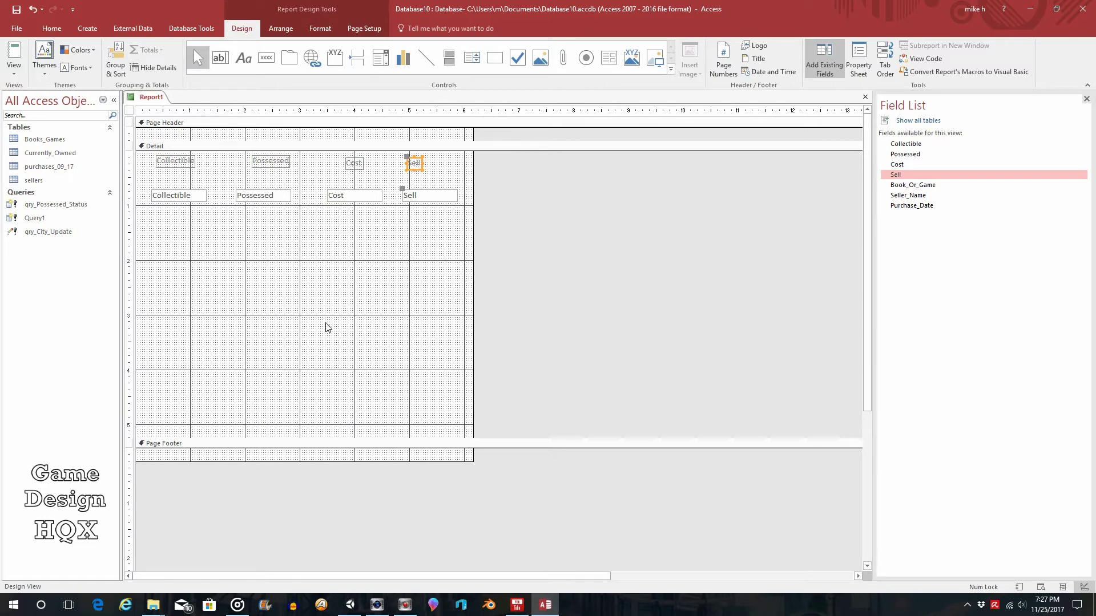
Step: Pull the Detail section's bottom edge up to just below the fields and preview in Report View
{"action": "left_click", "coordinate": [327, 436]}
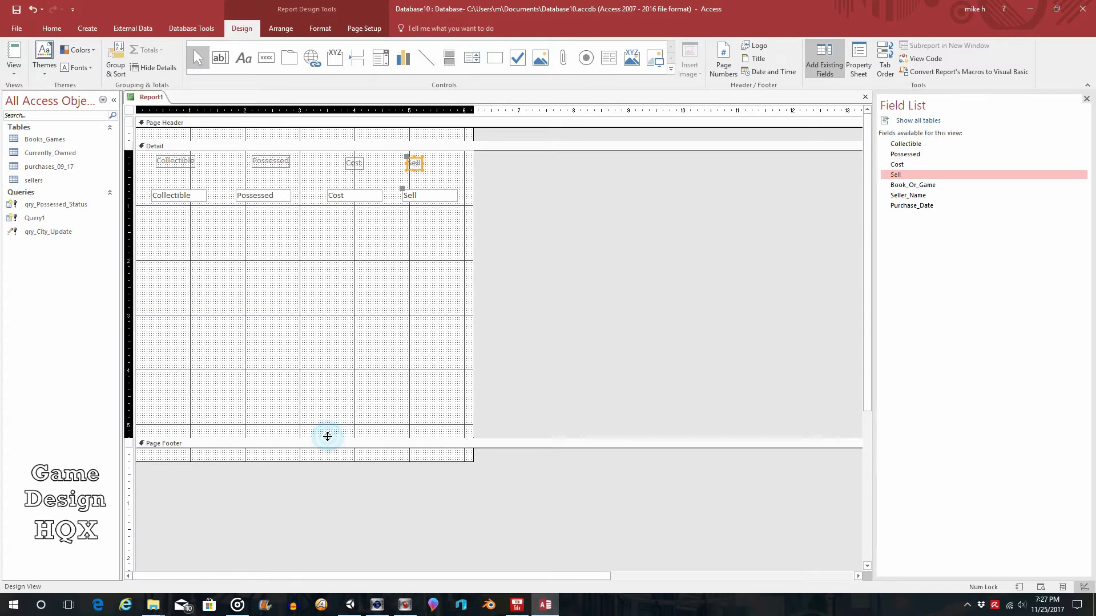
{"action": "left_click_drag", "start_coordinate": [327, 436], "coordinate": [327, 218]}
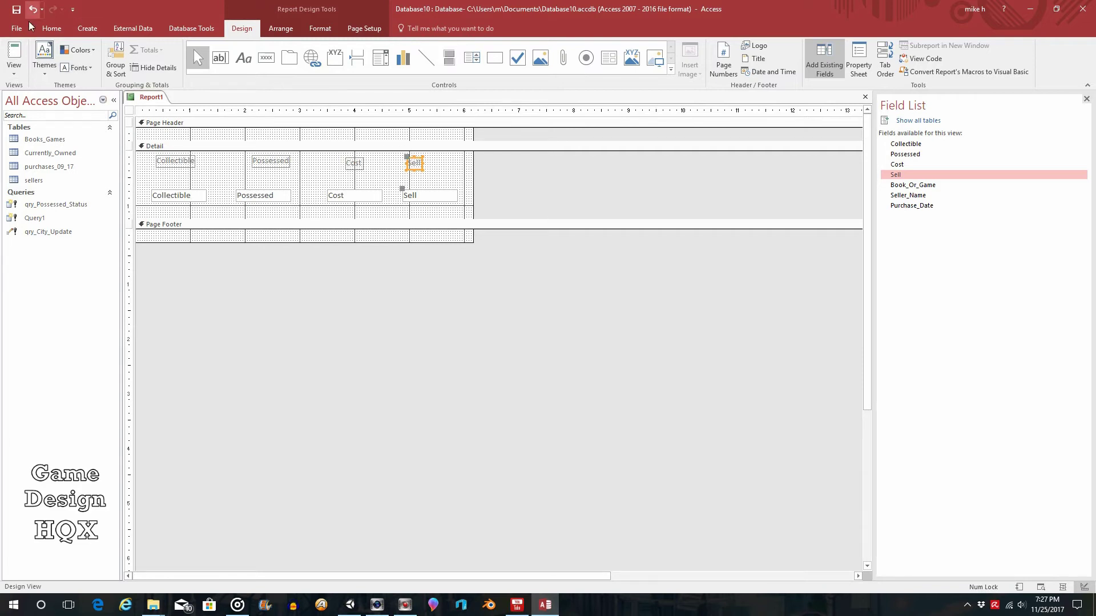
{"action": "left_click", "coordinate": [14, 52]}
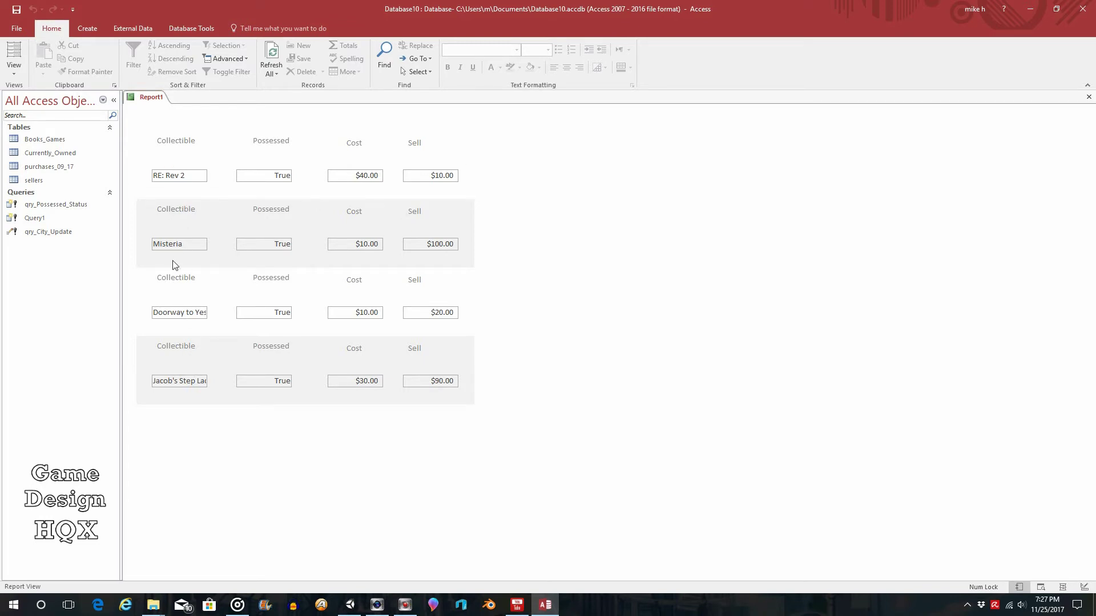
Step: Switch Report1 from Report View back to Design View
{"action": "left_click", "coordinate": [14, 67]}
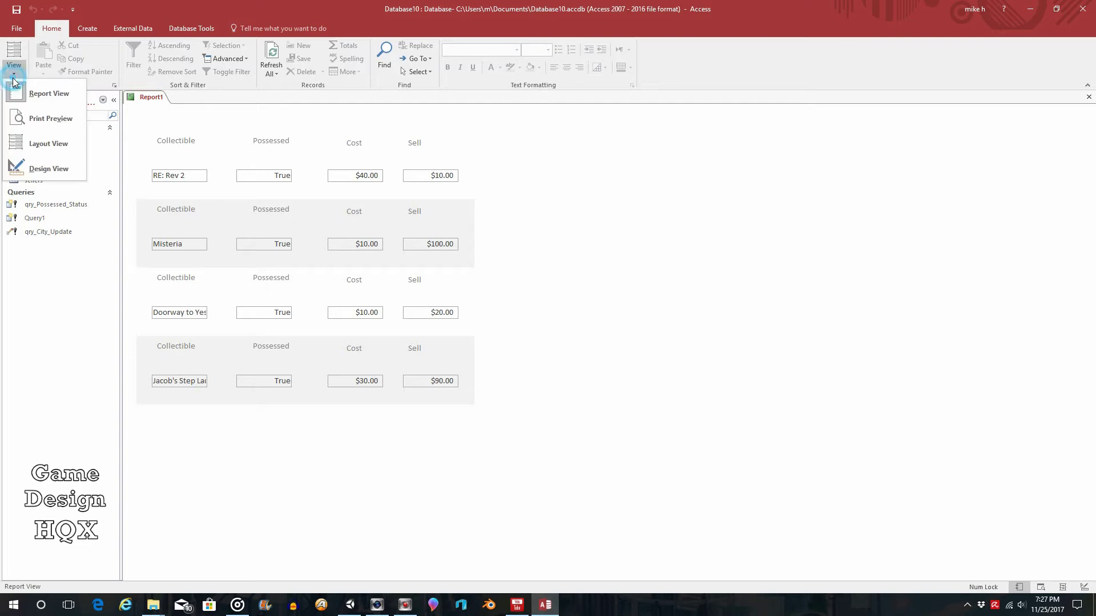
{"action": "left_click", "coordinate": [23, 171]}
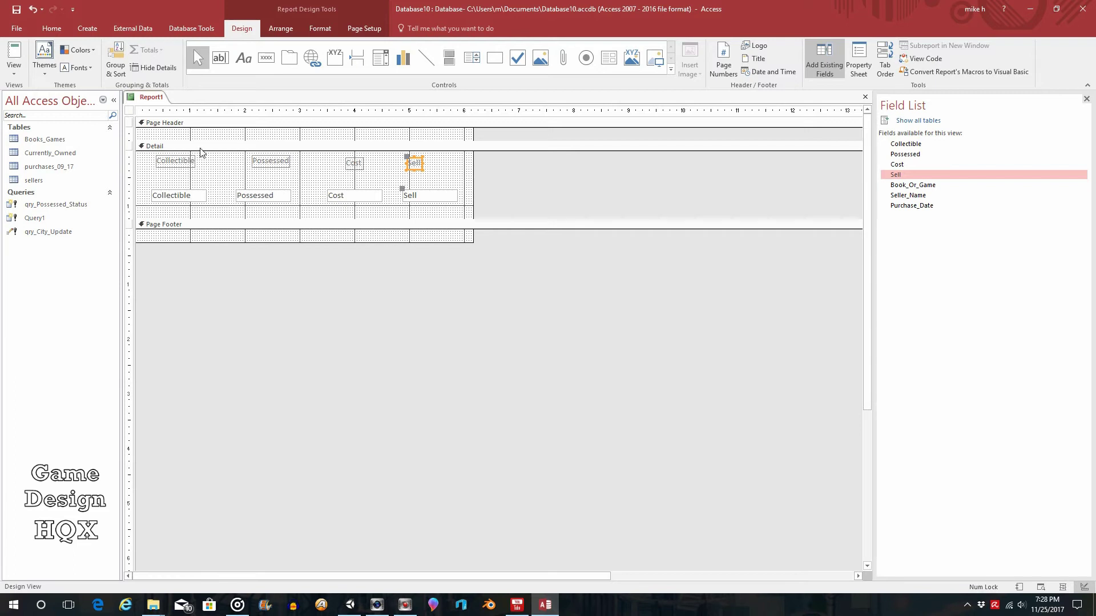
Step: Delete the four Detail labels, then select the Collectible, Possessed, Cost and Sell text boxes
{"action": "left_click", "coordinate": [170, 162]}
{"action": "left_click", "coordinate": [257, 163]}
{"action": "left_click", "coordinate": [354, 163]}
{"action": "left_click", "coordinate": [414, 162]}
{"action": "left_click_drag", "start_coordinate": [438, 168], "coordinate": [135, 151]}
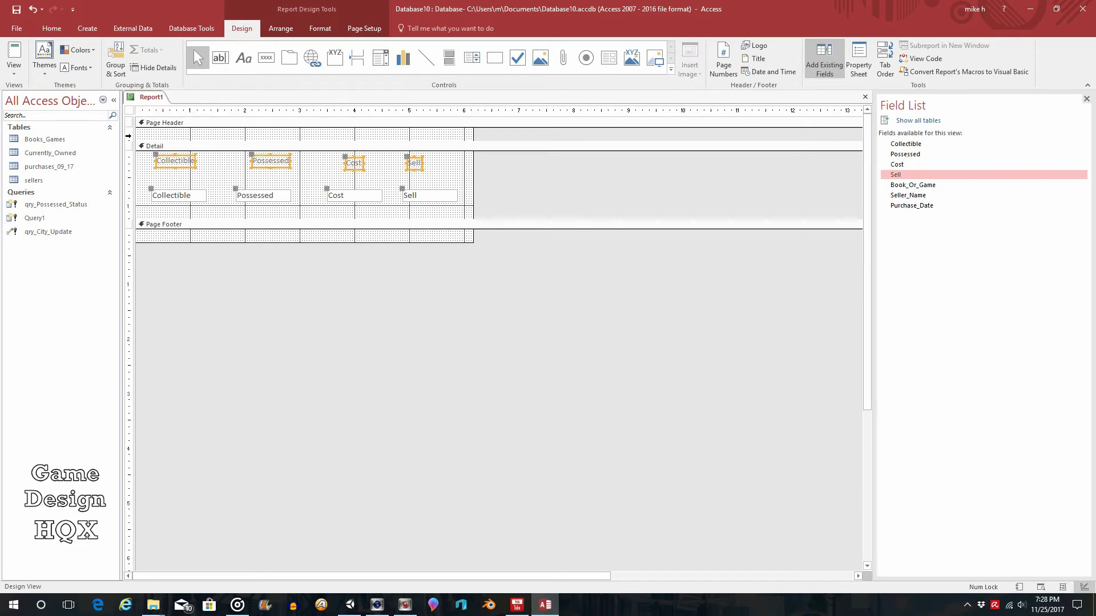
{"action": "key", "text": "Delete"}
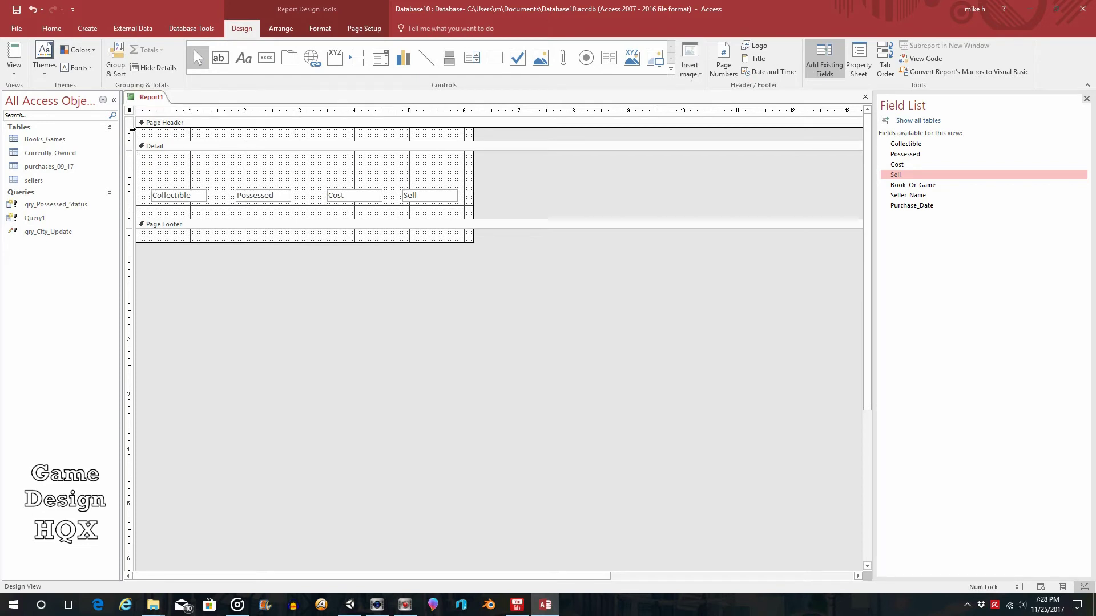
{"action": "left_click_drag", "start_coordinate": [147, 176], "coordinate": [470, 210]}
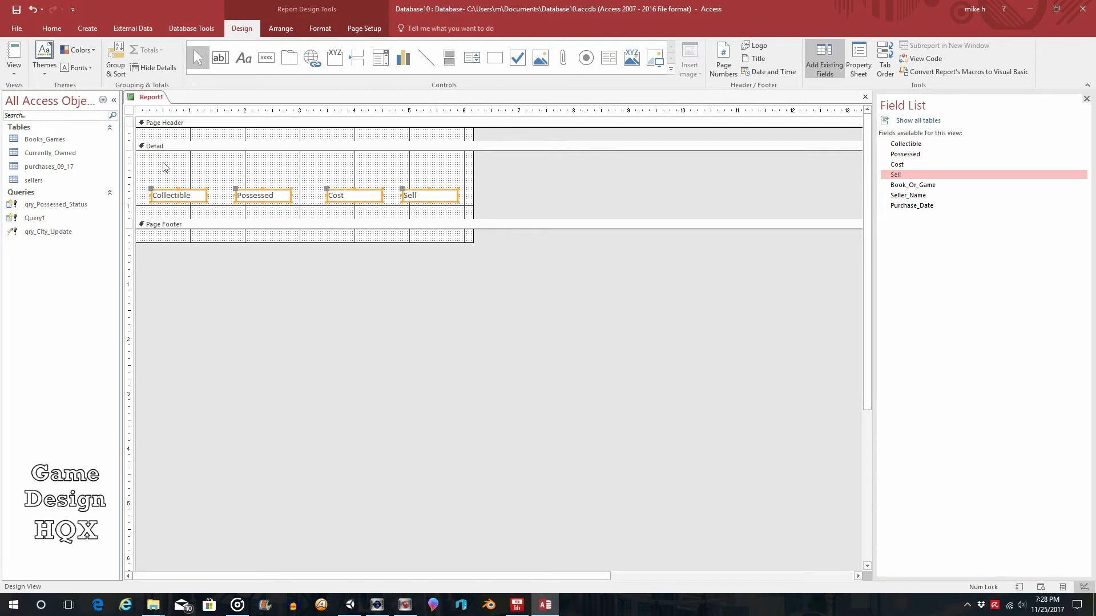
Step: Nudge the four text boxes up to the Detail top and shorten the section beneath them
{"action": "left_click", "coordinate": [149, 163]}
{"action": "left_click", "coordinate": [145, 167]}
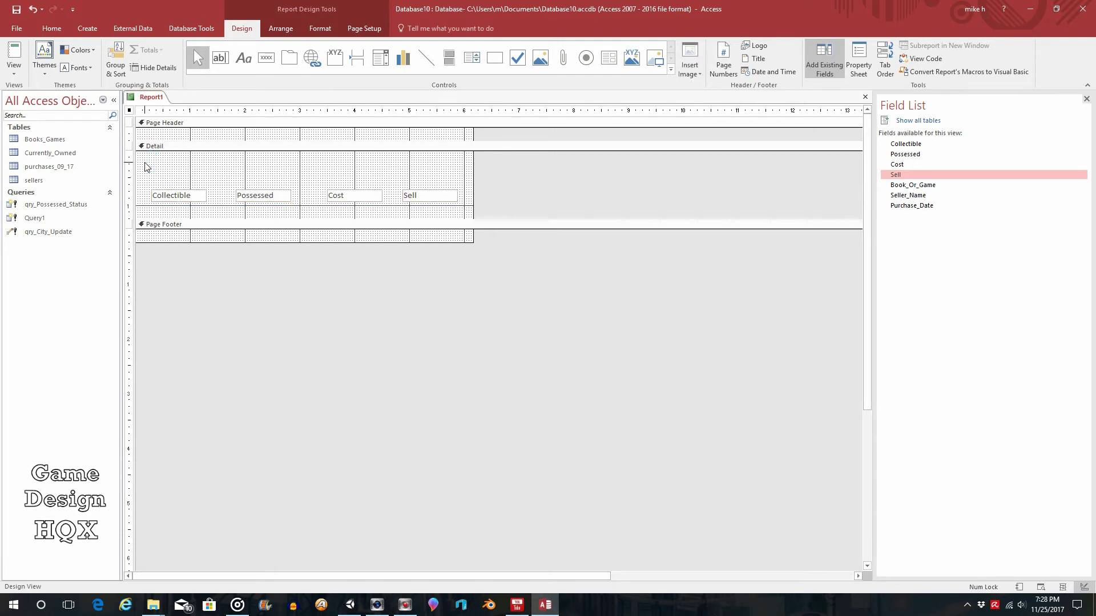
{"action": "left_click_drag", "start_coordinate": [145, 163], "coordinate": [463, 212]}
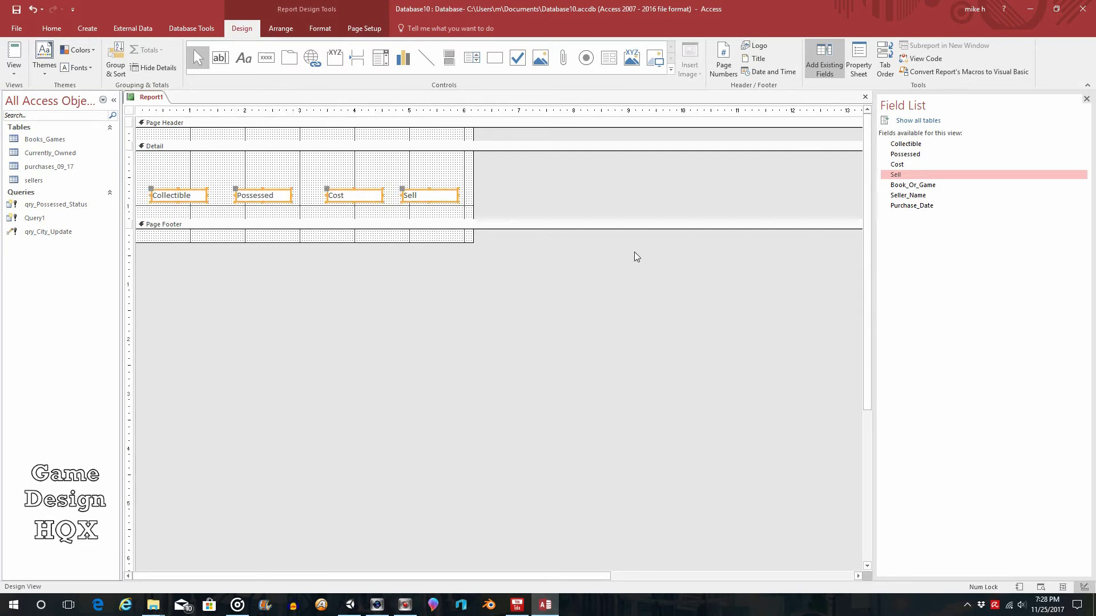
{"action": "key", "text": "Up"}
{"action": "key", "text": "Up"}
{"action": "key", "text": "Up"}
{"action": "key", "text": "Up"}
{"action": "key", "text": "Up"}
{"action": "key", "text": "Up"}
{"action": "key", "text": "Up"}
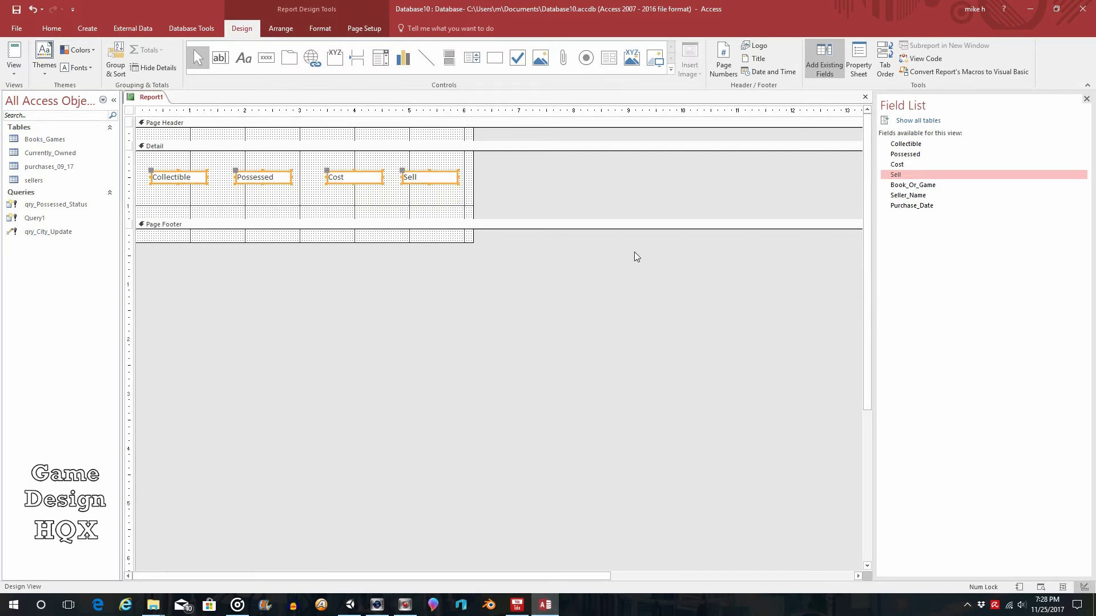
{"action": "left_click", "coordinate": [518, 173]}
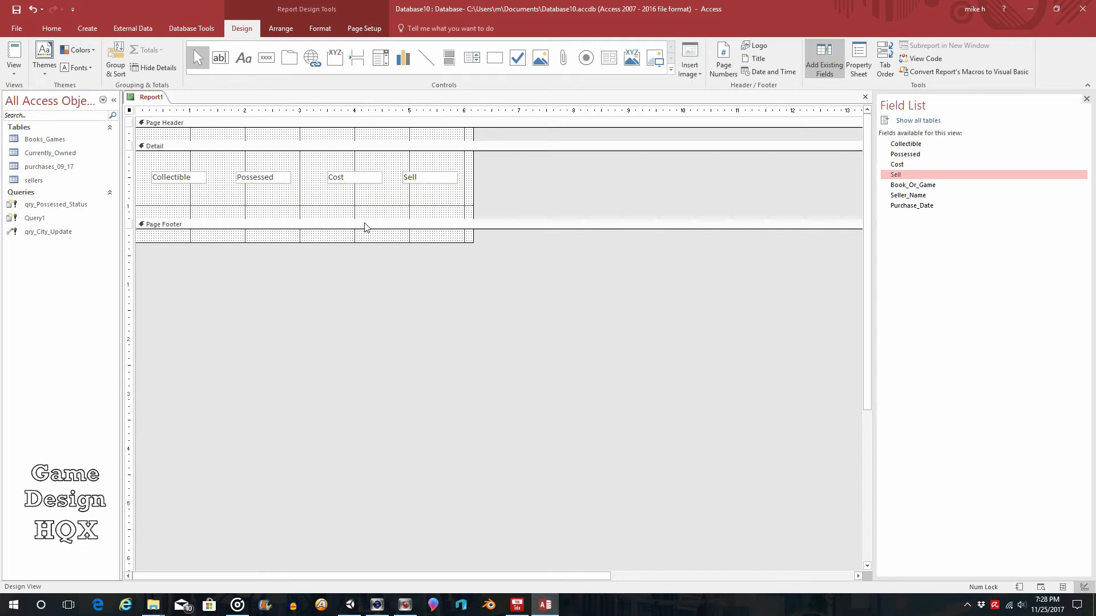
{"action": "left_click_drag", "start_coordinate": [363, 220], "coordinate": [372, 201]}
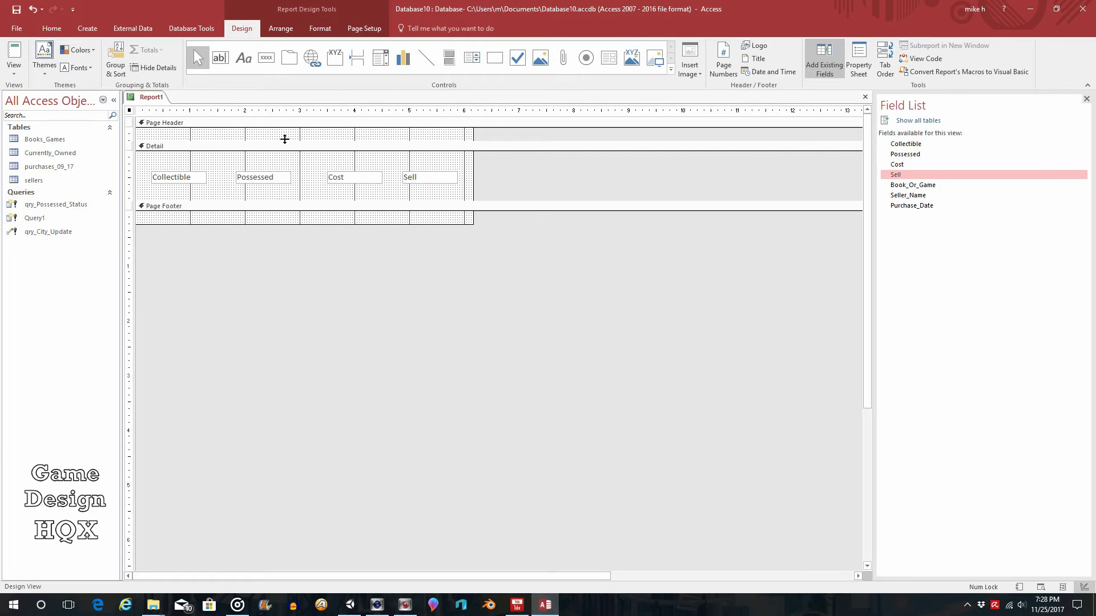
Step: Enlarge the Page Header and add a 'Collectible' heading label narrowed to fit its text
{"action": "left_click_drag", "start_coordinate": [284, 139], "coordinate": [286, 149]}
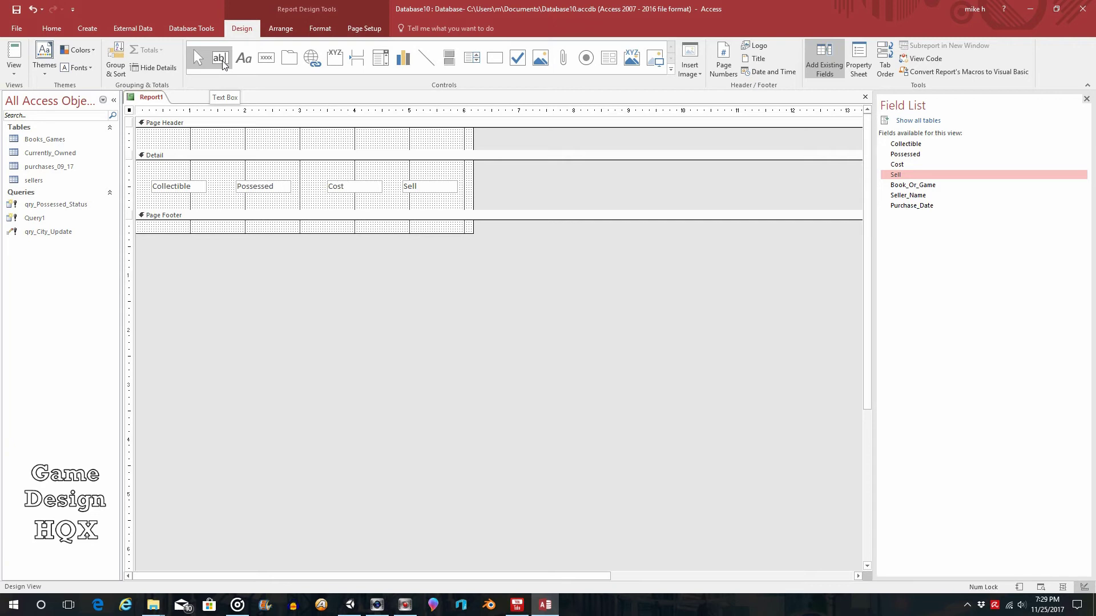
{"action": "left_click", "coordinate": [251, 63]}
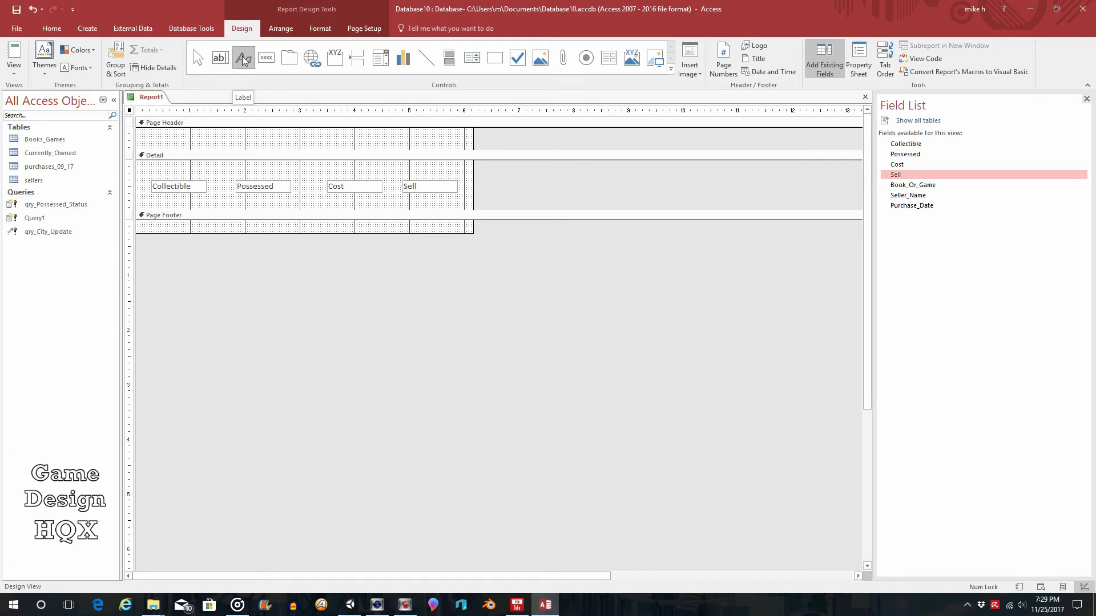
{"action": "left_click", "coordinate": [198, 57]}
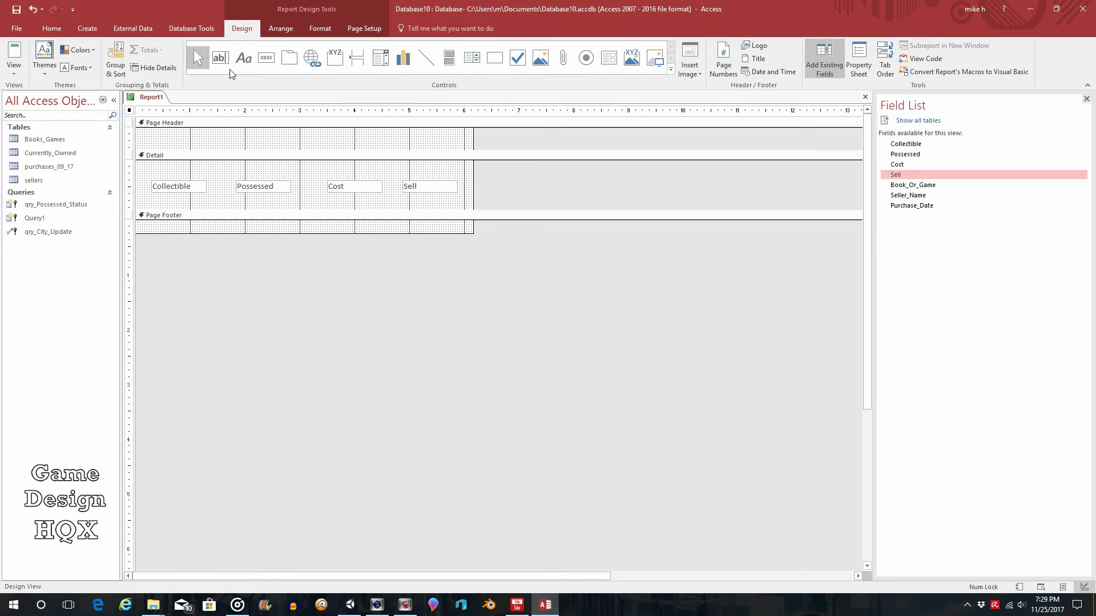
{"action": "left_click", "coordinate": [244, 57]}
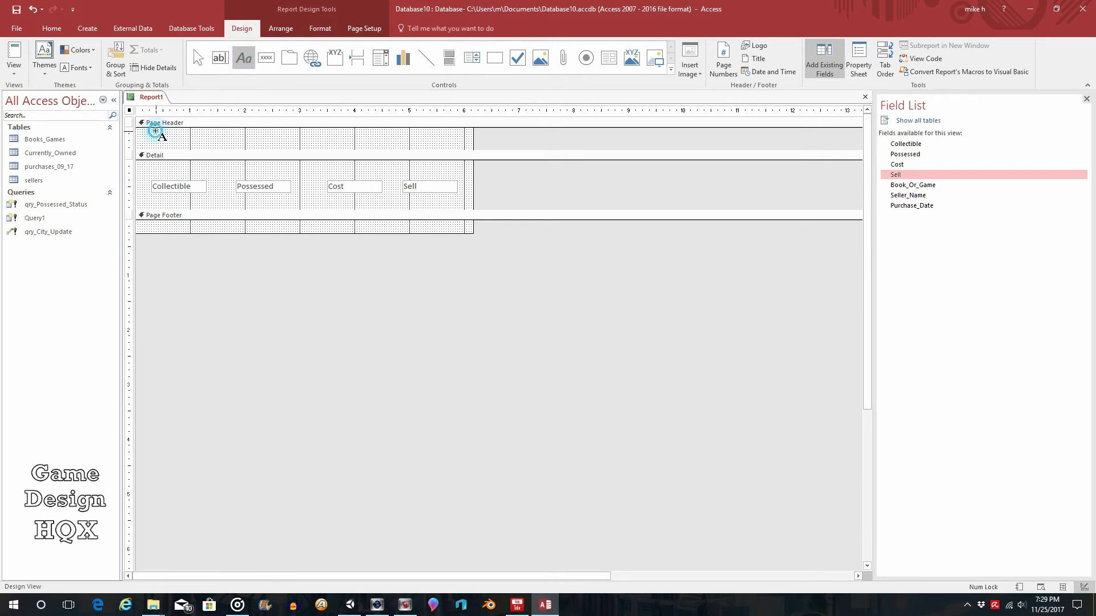
{"action": "left_click_drag", "start_coordinate": [155, 132], "coordinate": [234, 145]}
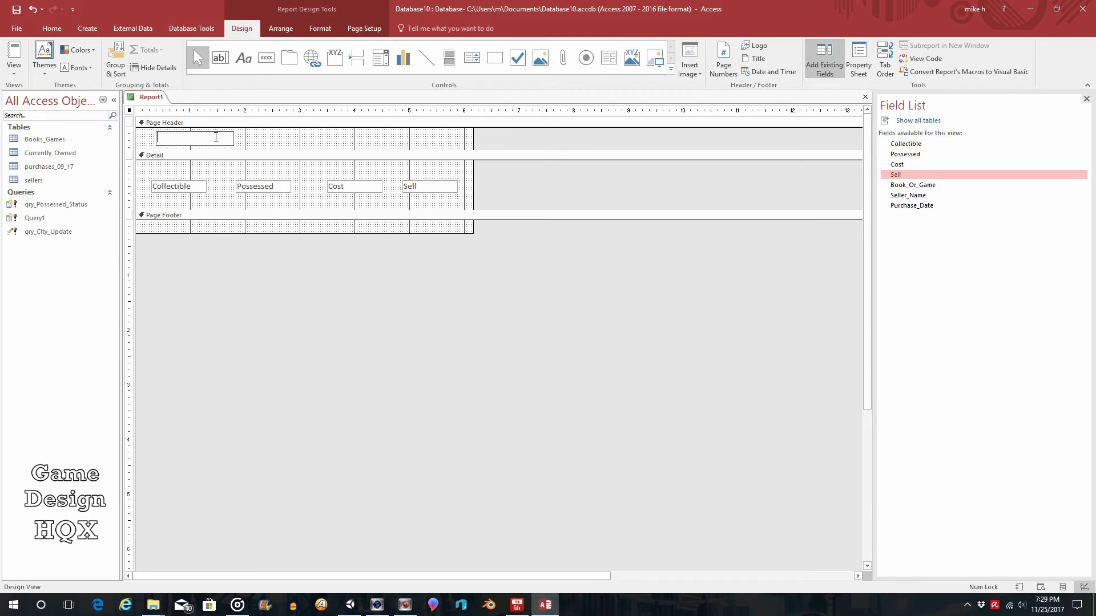
{"action": "type", "text": "Collectible"}
{"action": "left_click", "coordinate": [244, 142]}
{"action": "left_click", "coordinate": [201, 142]}
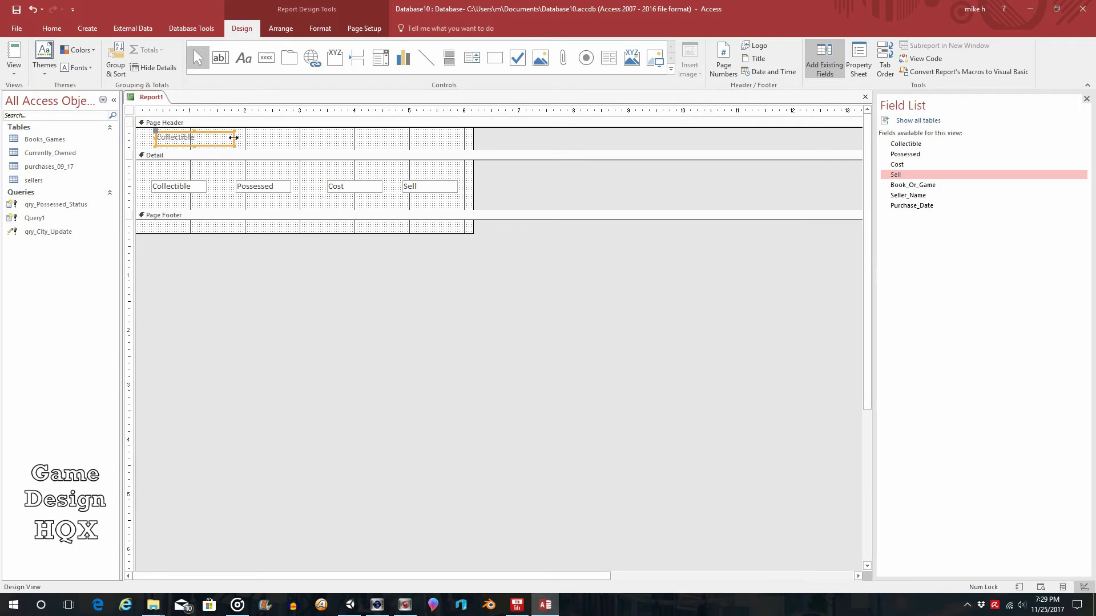
{"action": "left_click_drag", "start_coordinate": [234, 139], "coordinate": [207, 137]}
{"action": "left_click", "coordinate": [238, 139]}
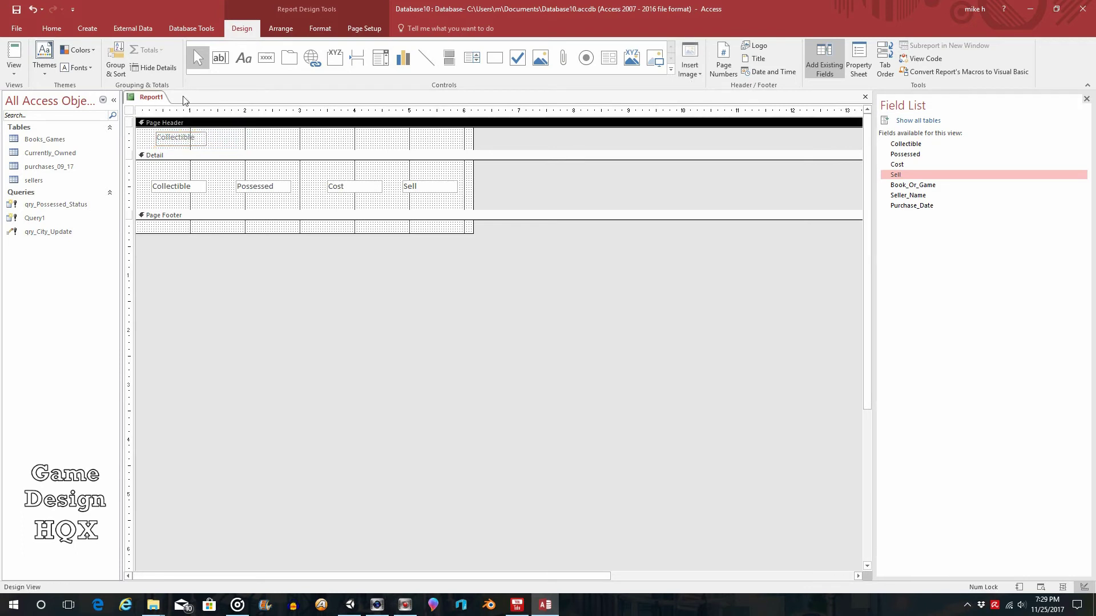
Step: Add a 'Possessed' heading label beside it and narrow it to fit
{"action": "left_click", "coordinate": [249, 59]}
{"action": "left_click_drag", "start_coordinate": [229, 135], "coordinate": [296, 146]}
{"action": "type", "text": "Possessed"}
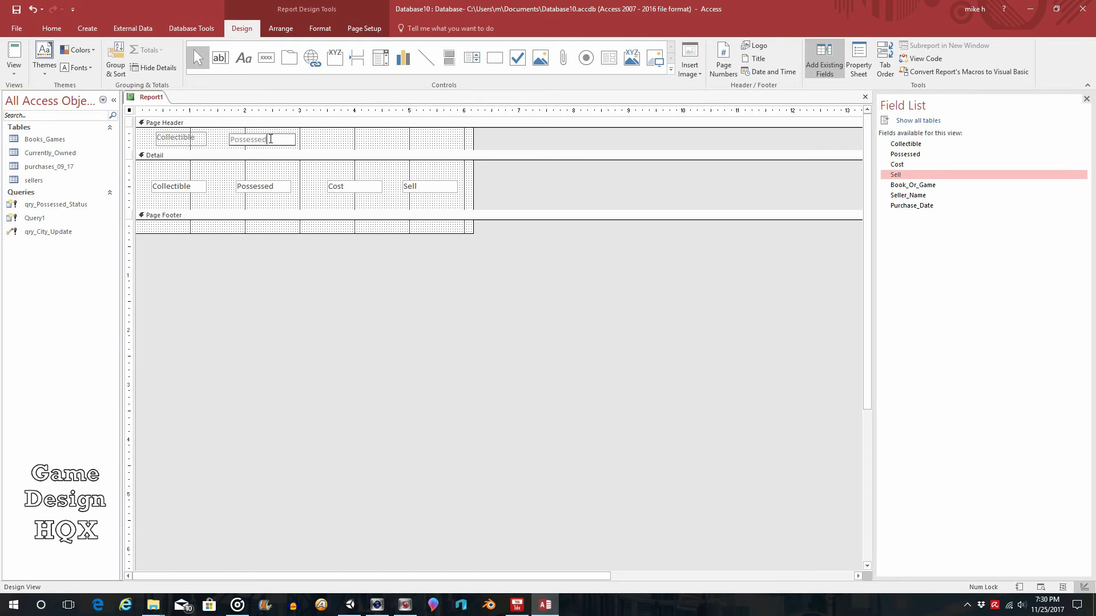
{"action": "left_click", "coordinate": [318, 139]}
{"action": "left_click", "coordinate": [285, 141]}
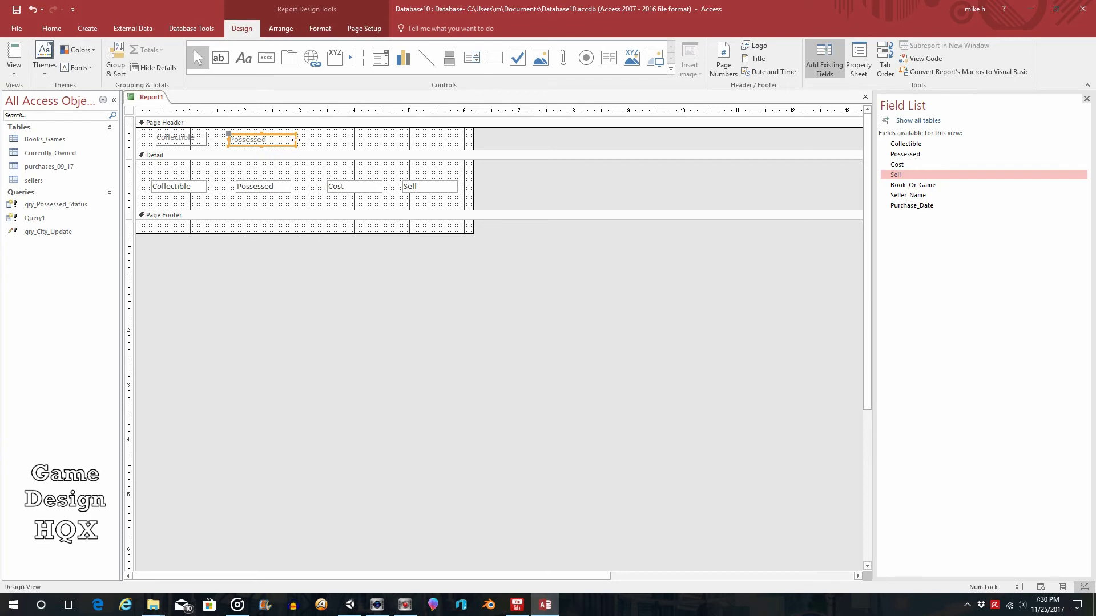
{"action": "left_click_drag", "start_coordinate": [296, 139], "coordinate": [281, 139]}
Step: Add a 'Cost' heading label right of Possessed and narrow it to fit
{"action": "left_click", "coordinate": [244, 57]}
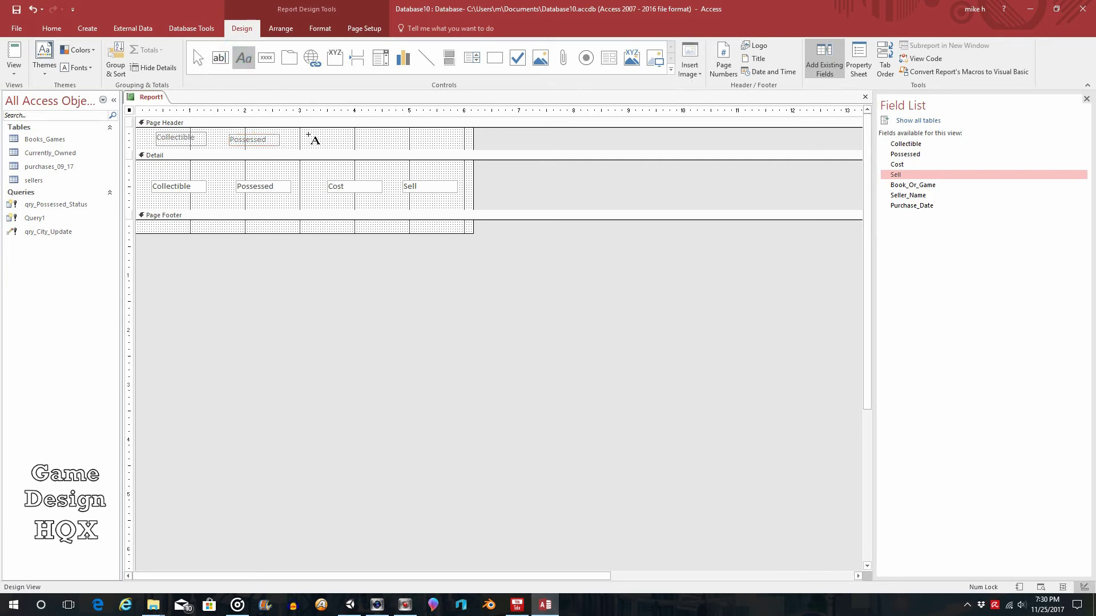
{"action": "left_click_drag", "start_coordinate": [309, 134], "coordinate": [352, 145]}
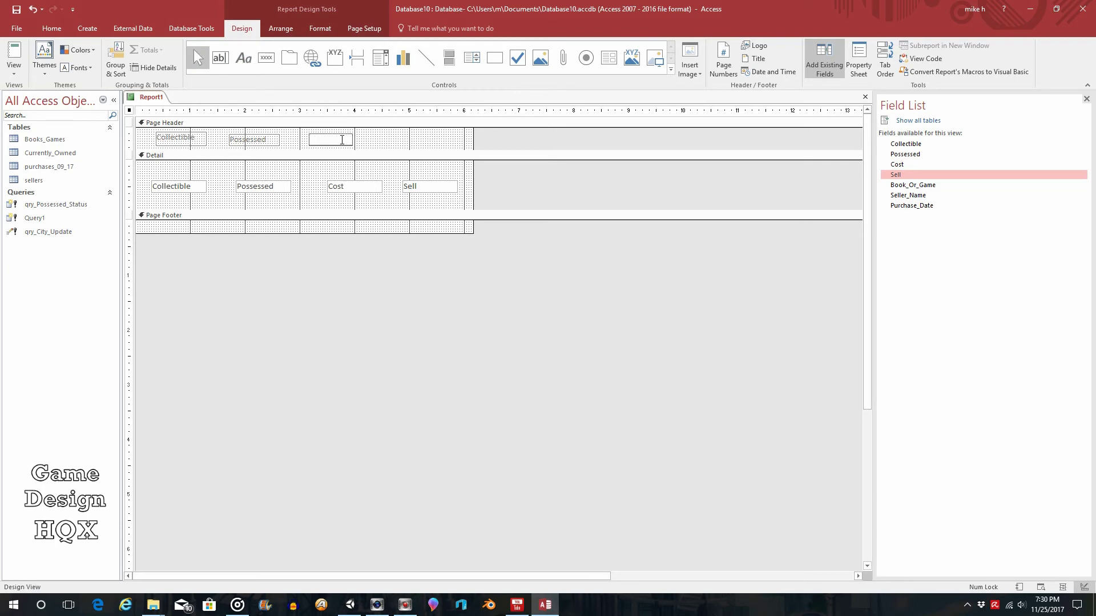
{"action": "type", "text": "Cost"}
{"action": "left_click", "coordinate": [381, 136]}
{"action": "left_click", "coordinate": [321, 143]}
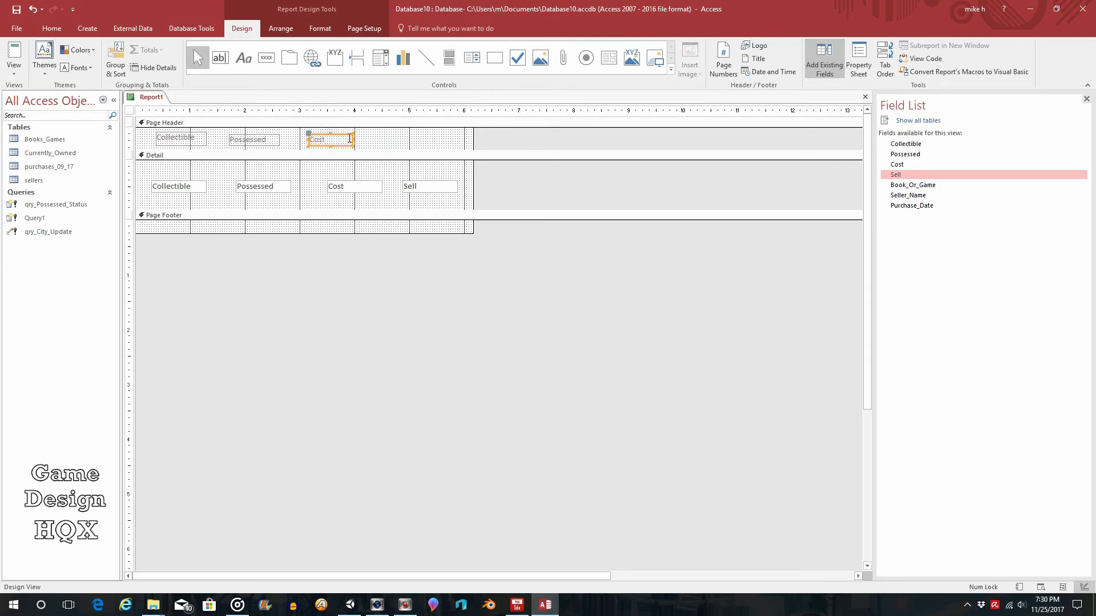
{"action": "left_click_drag", "start_coordinate": [353, 139], "coordinate": [345, 139]}
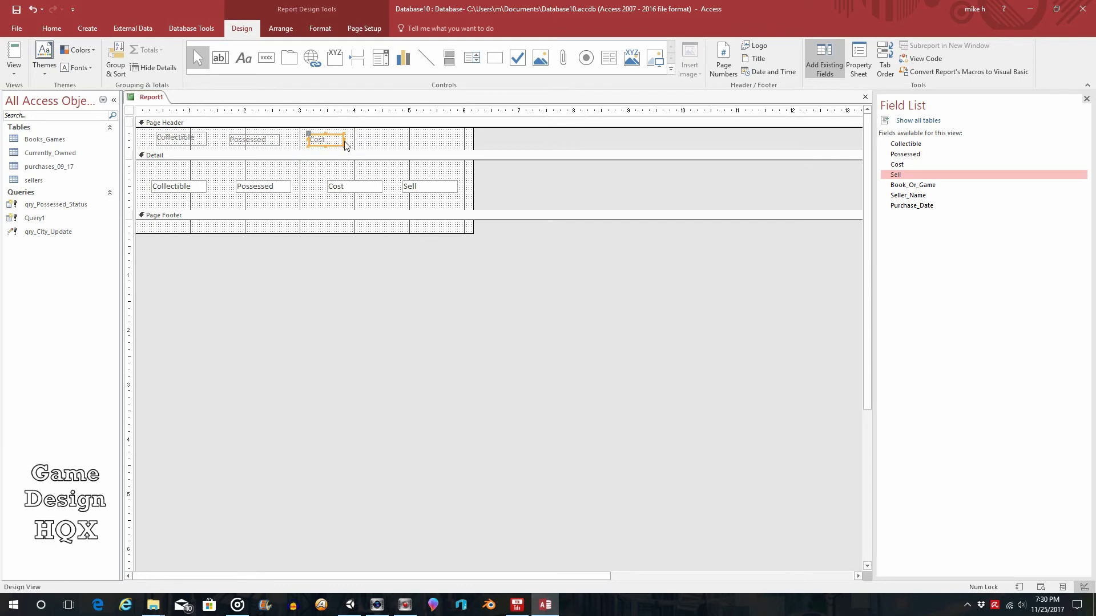
Step: Add a 'Sell' heading label to the right of Cost
{"action": "left_click", "coordinate": [242, 57]}
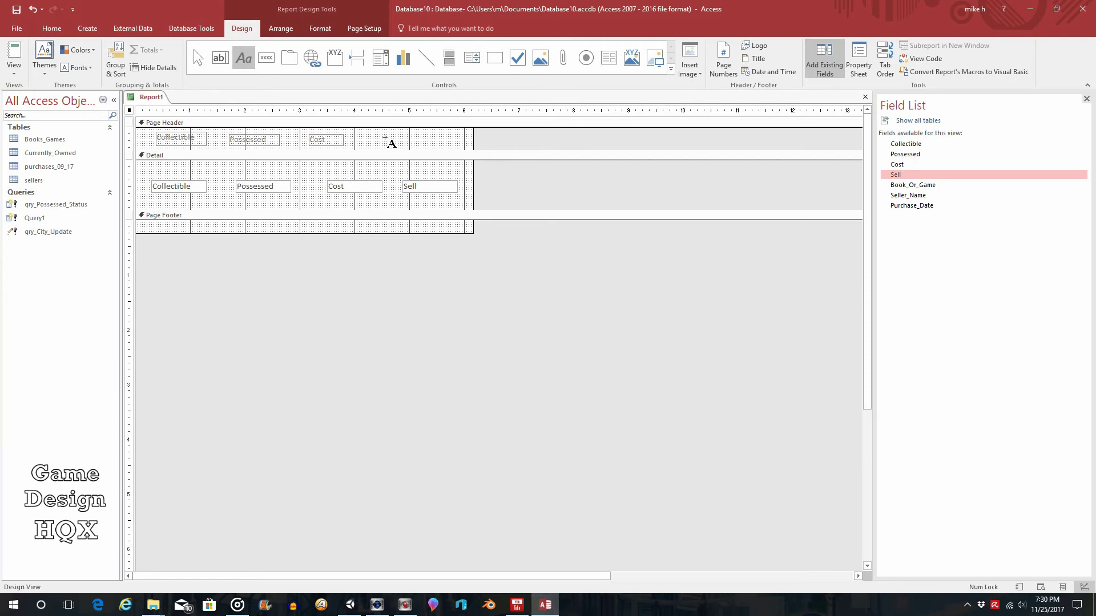
{"action": "left_click_drag", "start_coordinate": [397, 143], "coordinate": [430, 146]}
{"action": "type", "text": "Sell"}
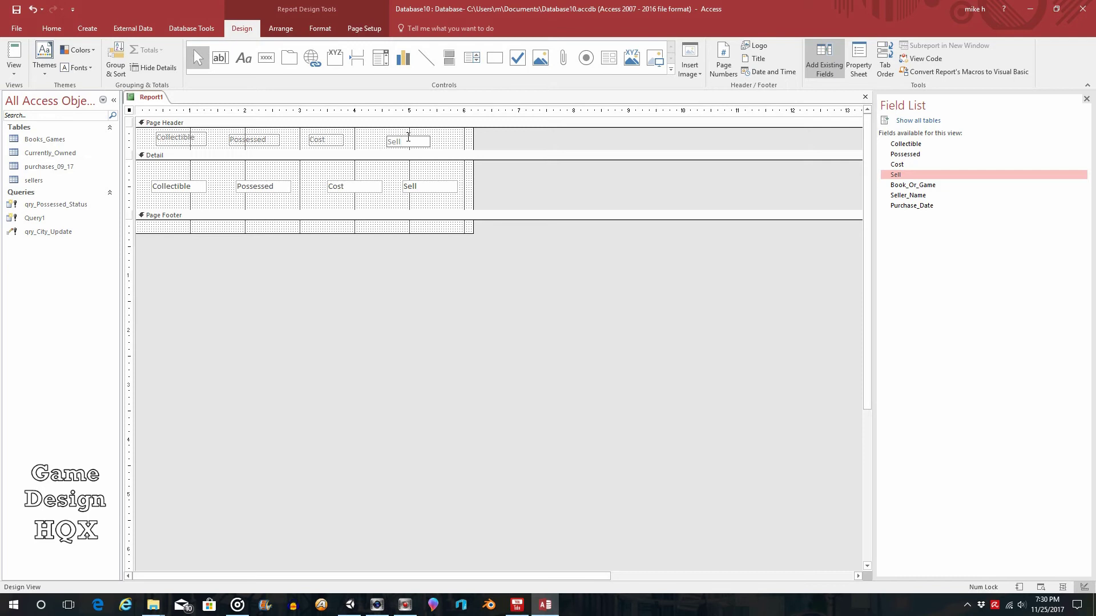
{"action": "left_click", "coordinate": [386, 168]}
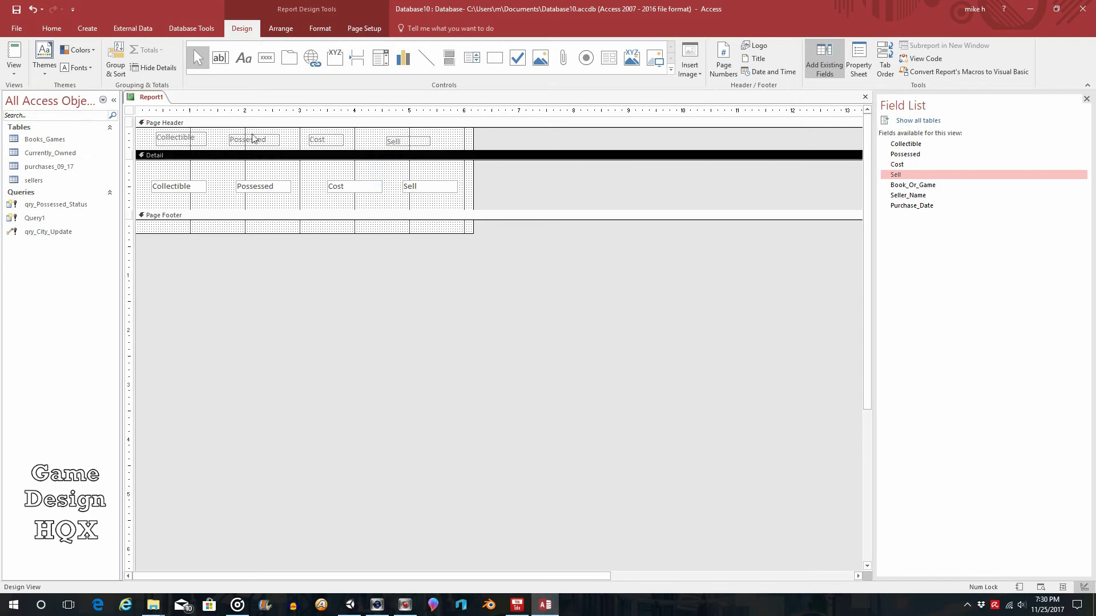
Step: Preview Report1 in Report View to check the four headings over the records
{"action": "left_click", "coordinate": [14, 54]}
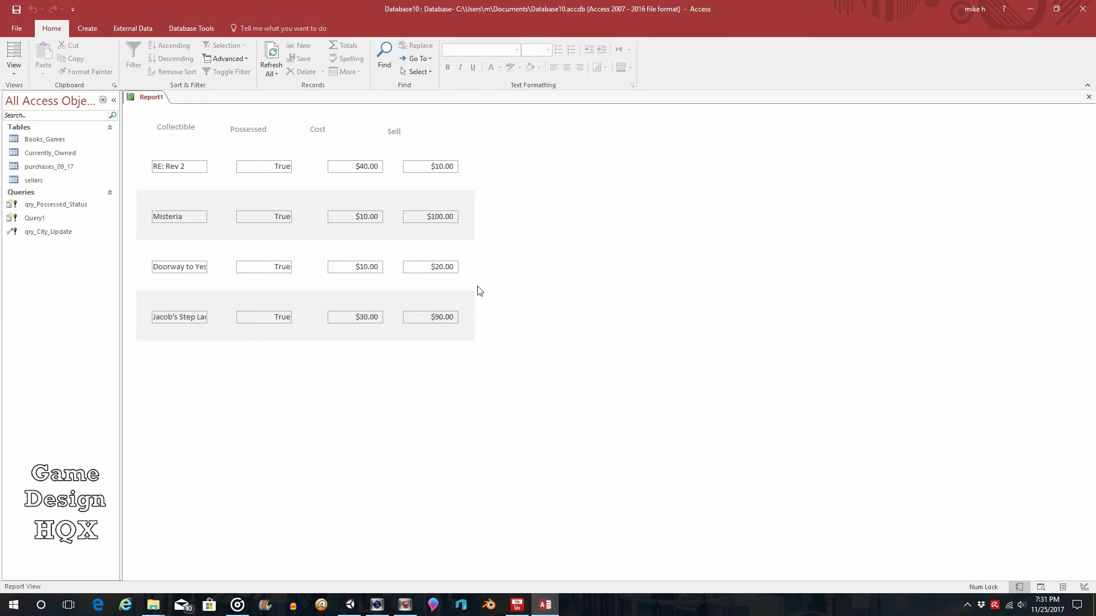
{"action": "left_click", "coordinate": [13, 68]}
Step: In Design View, center the text of all four Page Header heading labels
{"action": "left_click", "coordinate": [32, 168]}
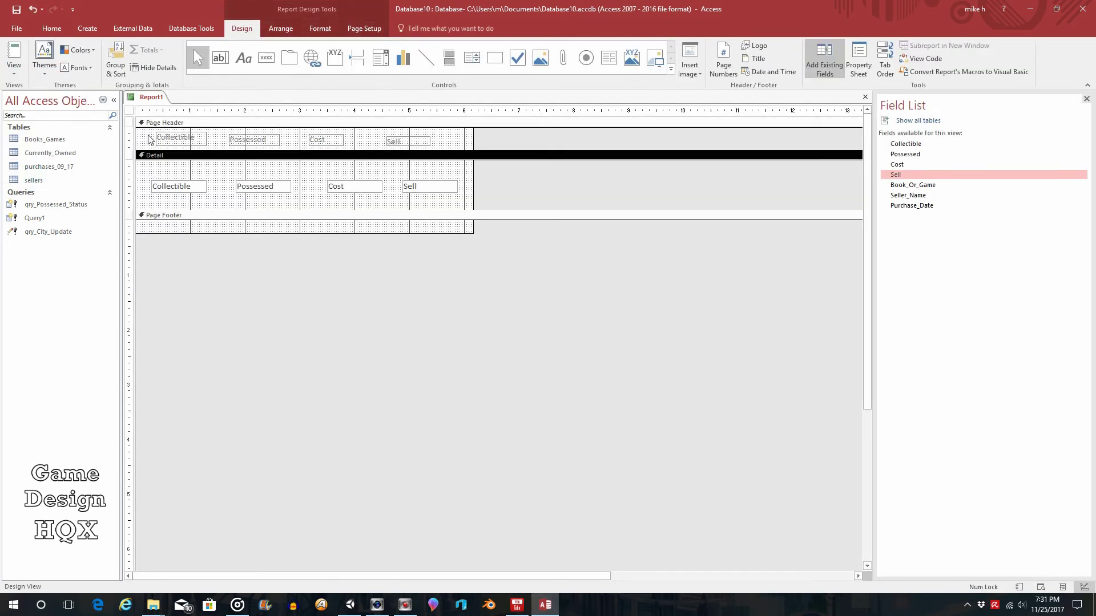
{"action": "left_click_drag", "start_coordinate": [145, 137], "coordinate": [444, 155]}
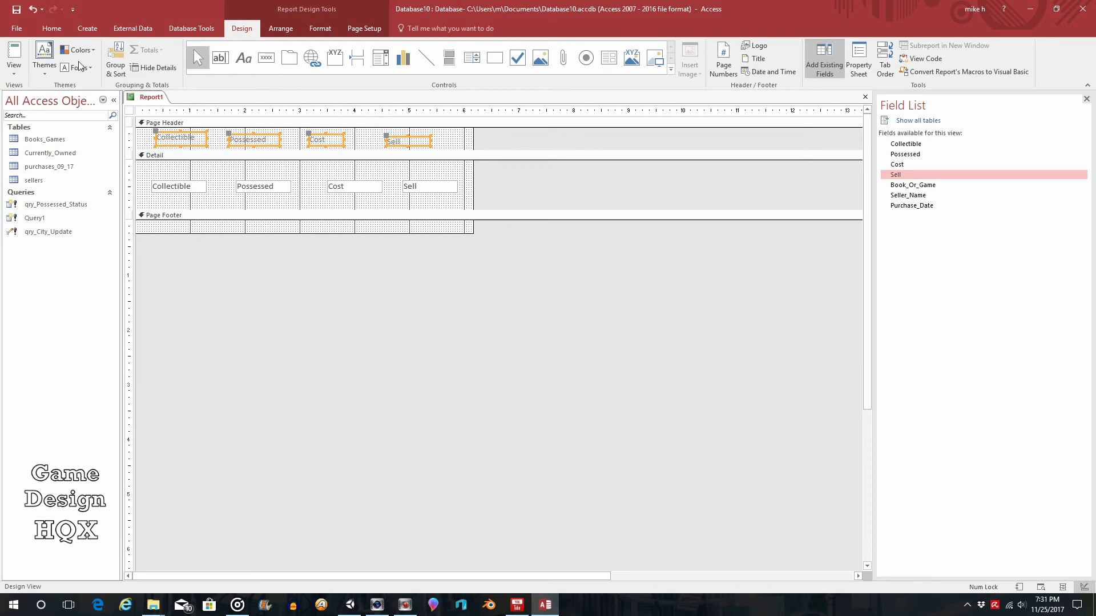
{"action": "left_click", "coordinate": [50, 29]}
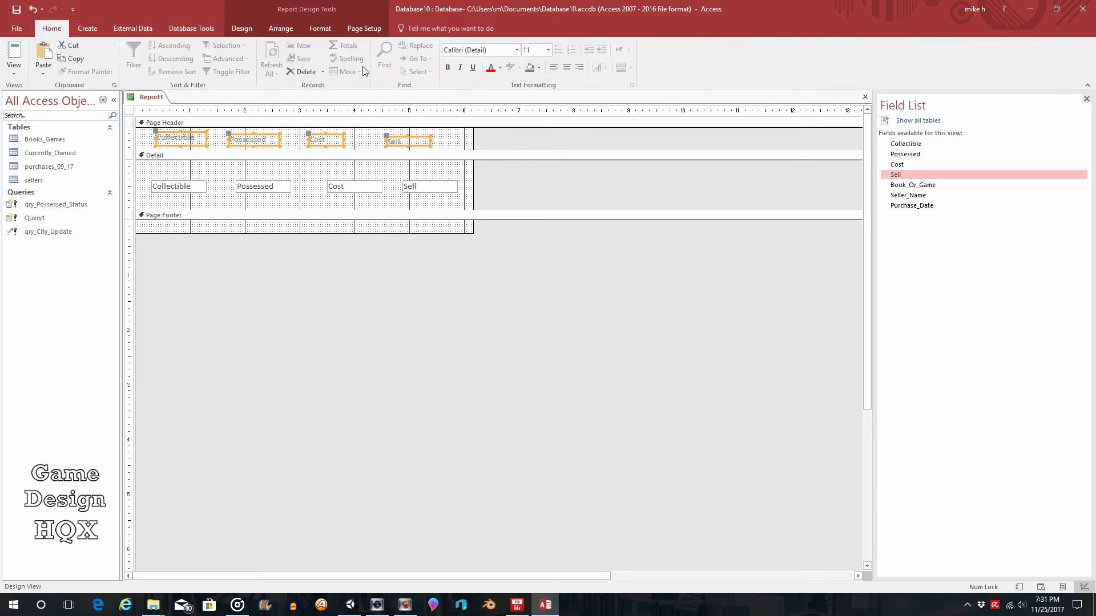
{"action": "left_click", "coordinate": [570, 68]}
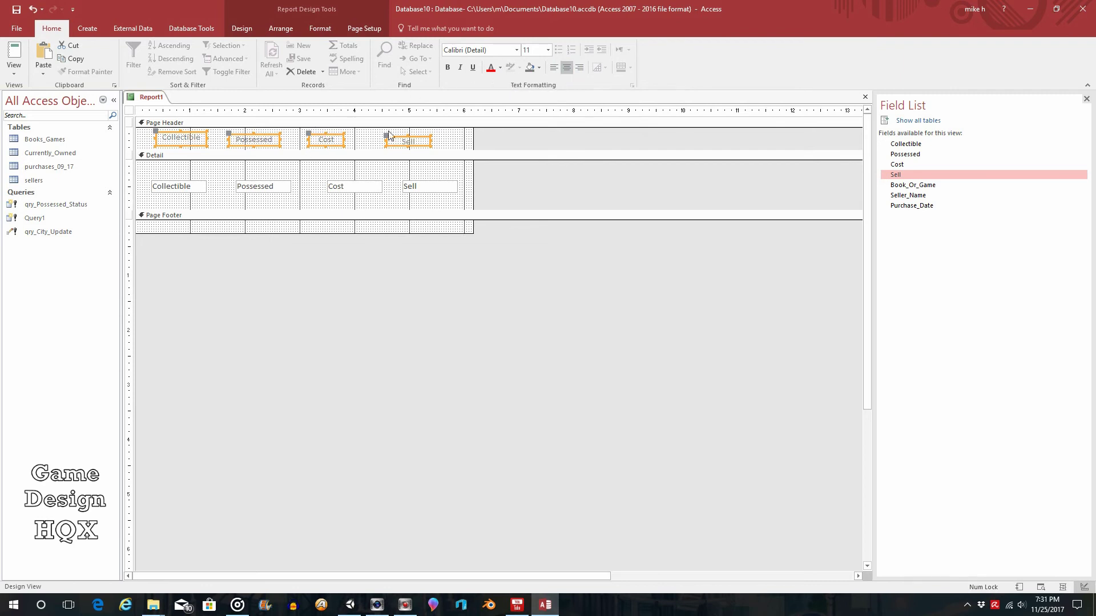
{"action": "left_click", "coordinate": [365, 164]}
Step: Move the Cost and Sell fields left under their headings and center all four Detail fields
{"action": "left_click", "coordinate": [260, 187]}
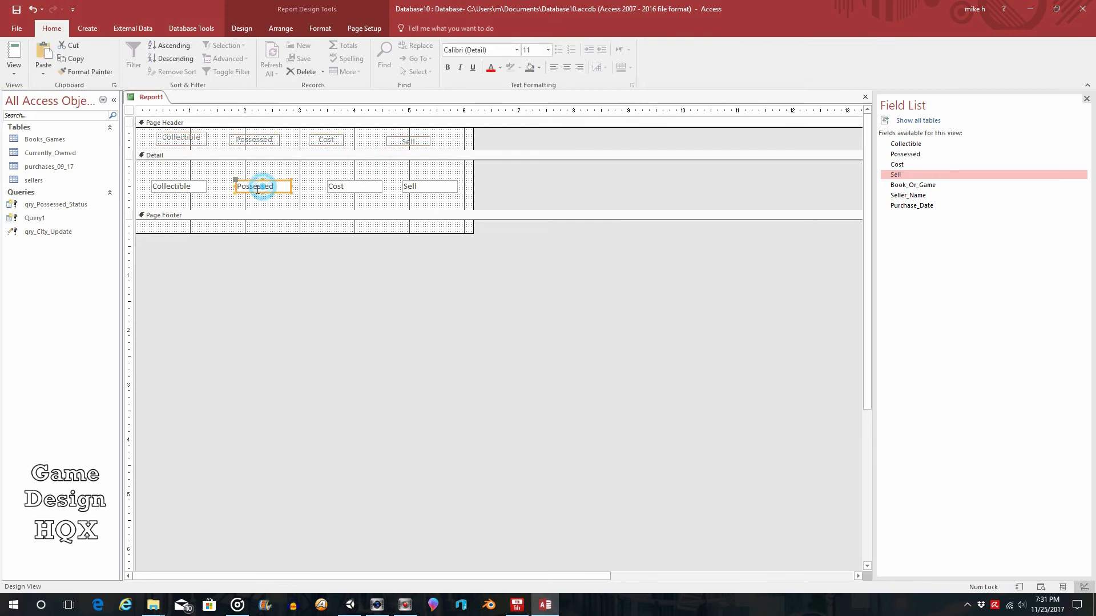
{"action": "left_click", "coordinate": [326, 184]}
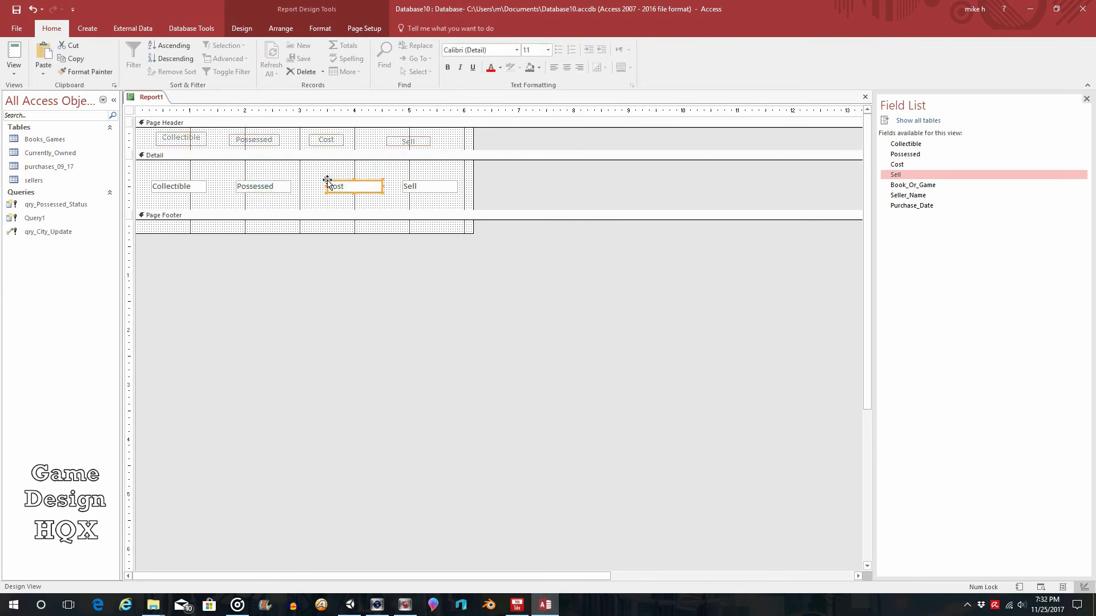
{"action": "left_click_drag", "start_coordinate": [324, 180], "coordinate": [304, 182]}
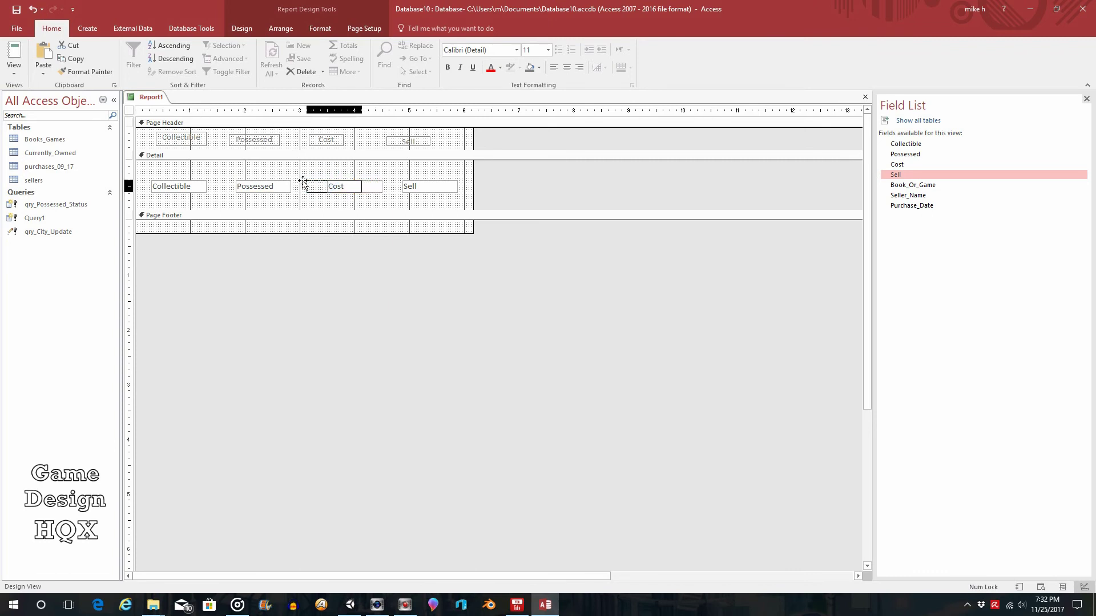
{"action": "left_click", "coordinate": [424, 183]}
{"action": "left_click_drag", "start_coordinate": [401, 180], "coordinate": [379, 181]}
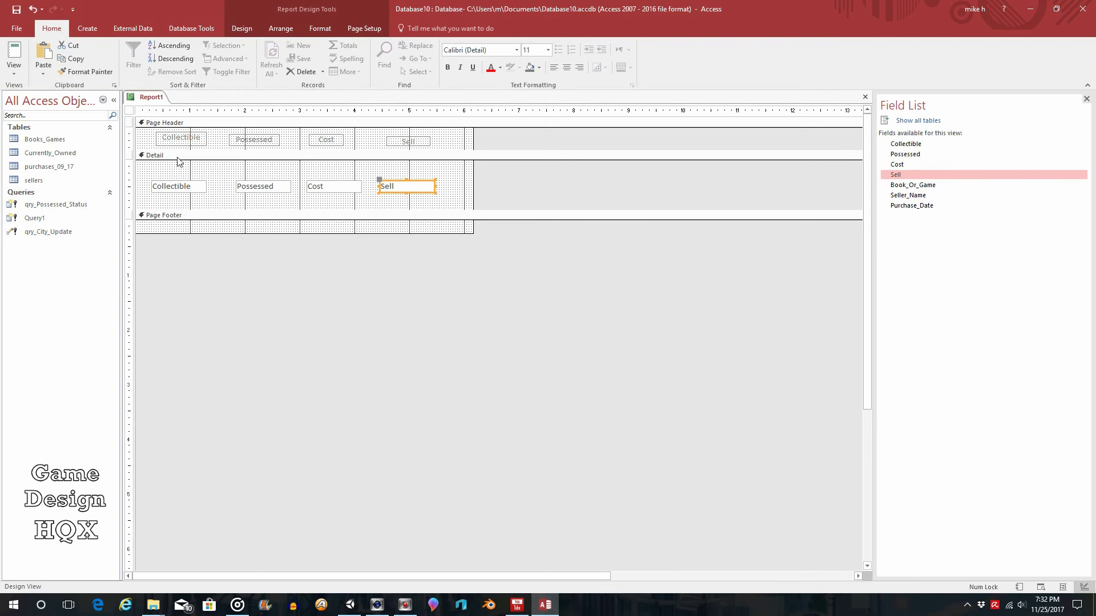
{"action": "left_click_drag", "start_coordinate": [146, 163], "coordinate": [450, 210]}
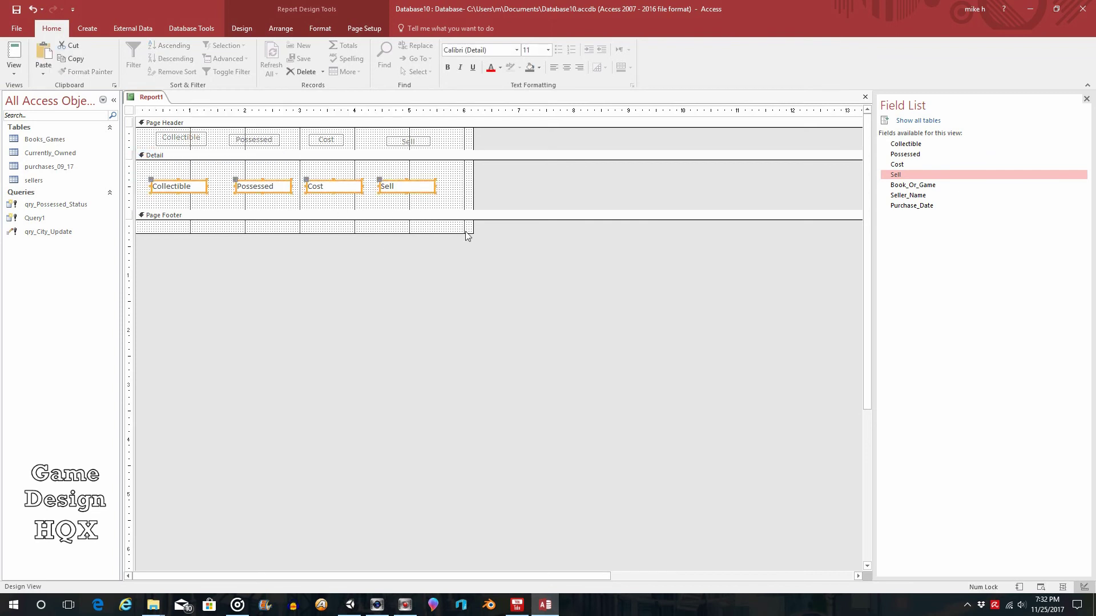
{"action": "left_click", "coordinate": [564, 68]}
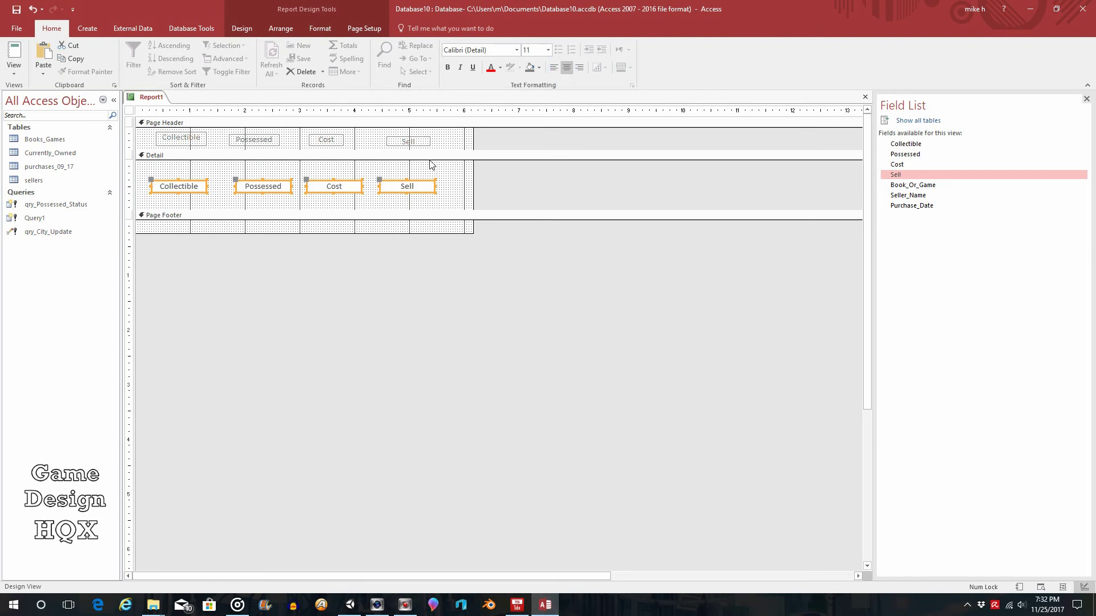
Step: Preview Report1 in Report View to check the centered column values
{"action": "left_click", "coordinate": [14, 53]}
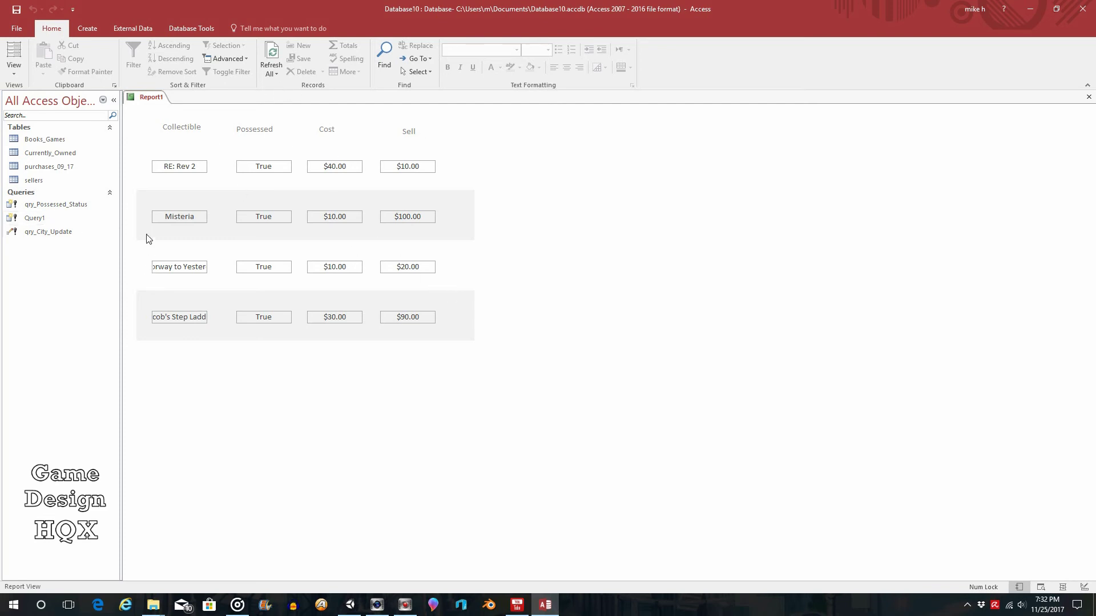
{"action": "left_click", "coordinate": [10, 76]}
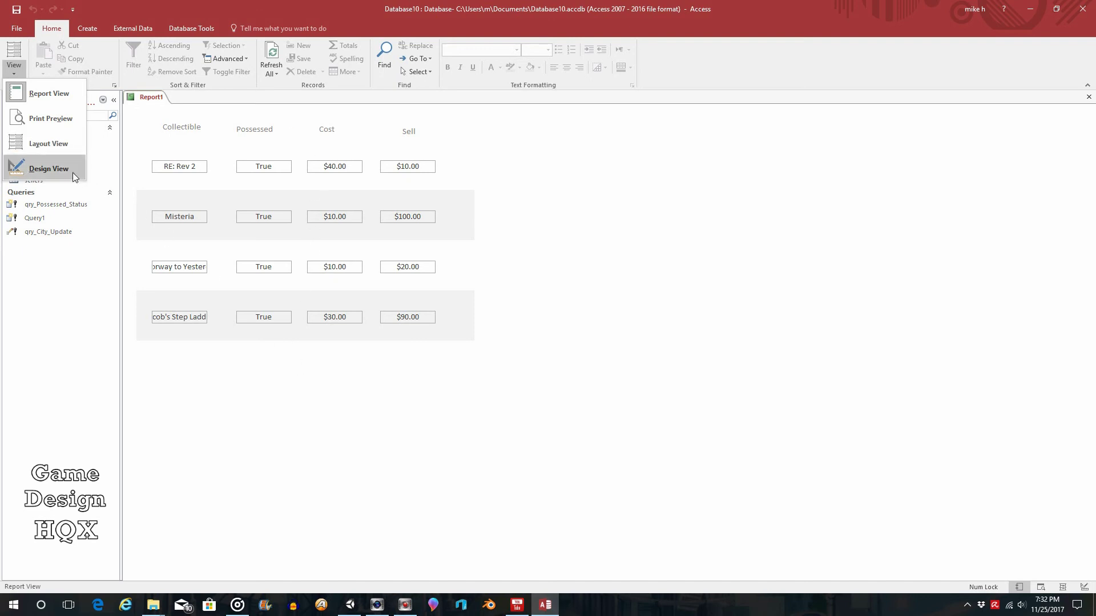
Step: In Design View, nudge the Possessed and Cost headings slightly right over their fields
{"action": "left_click", "coordinate": [43, 173]}
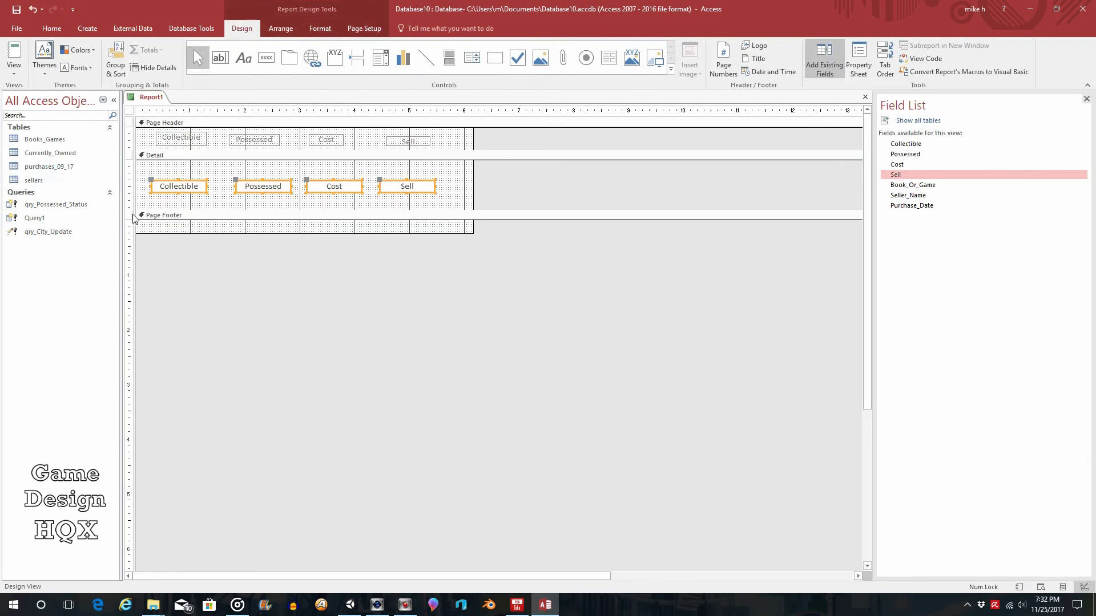
{"action": "left_click", "coordinate": [254, 140]}
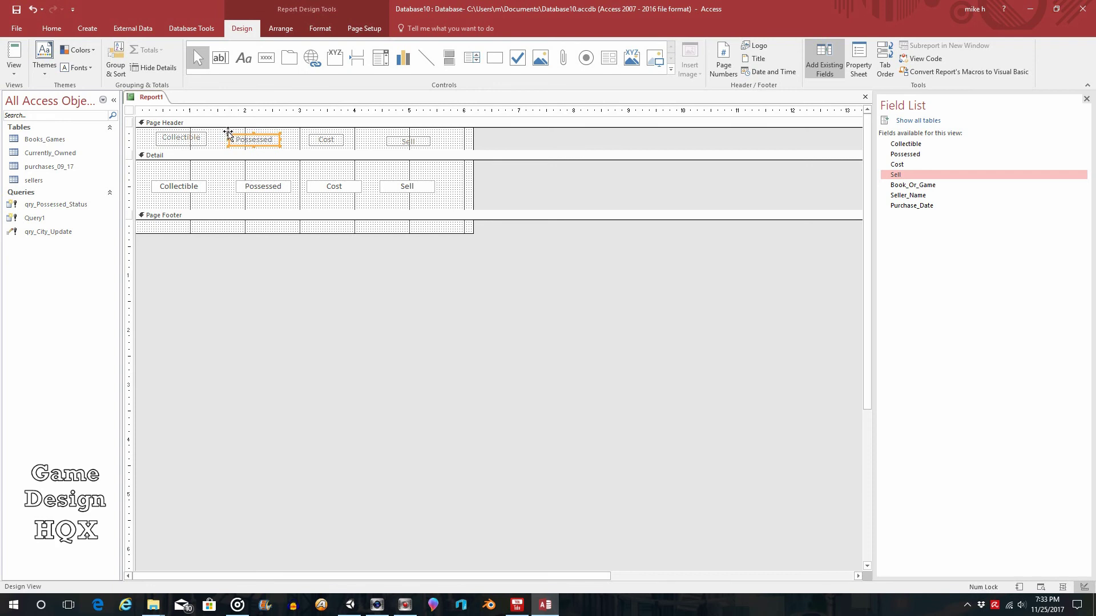
{"action": "left_click_drag", "start_coordinate": [228, 132], "coordinate": [234, 133]}
{"action": "left_click", "coordinate": [315, 142]}
{"action": "left_click_drag", "start_coordinate": [309, 135], "coordinate": [313, 135]}
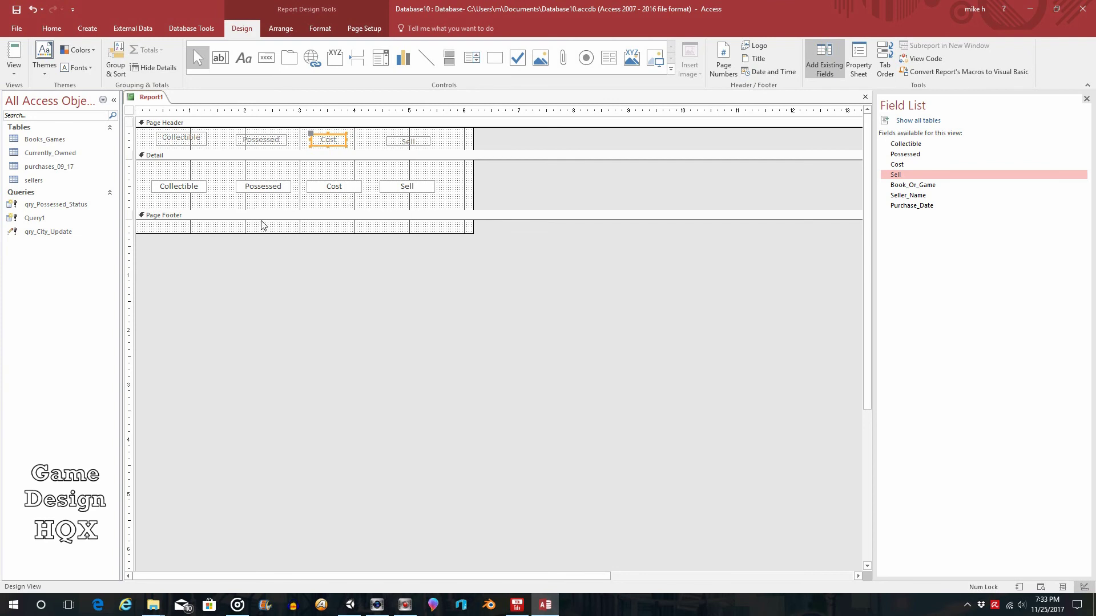
Step: Switch Report1 to Report View to verify the heading alignment
{"action": "left_click", "coordinate": [14, 52]}
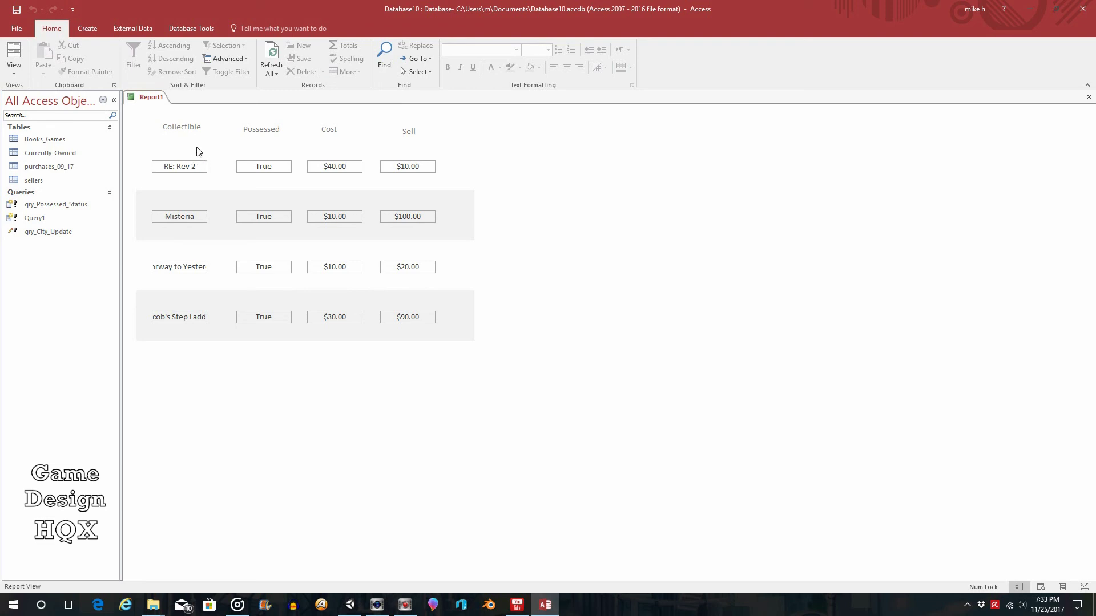
Step: Switch Report1 back to Design View from the View list
{"action": "left_click", "coordinate": [13, 71]}
{"action": "left_click", "coordinate": [26, 166]}
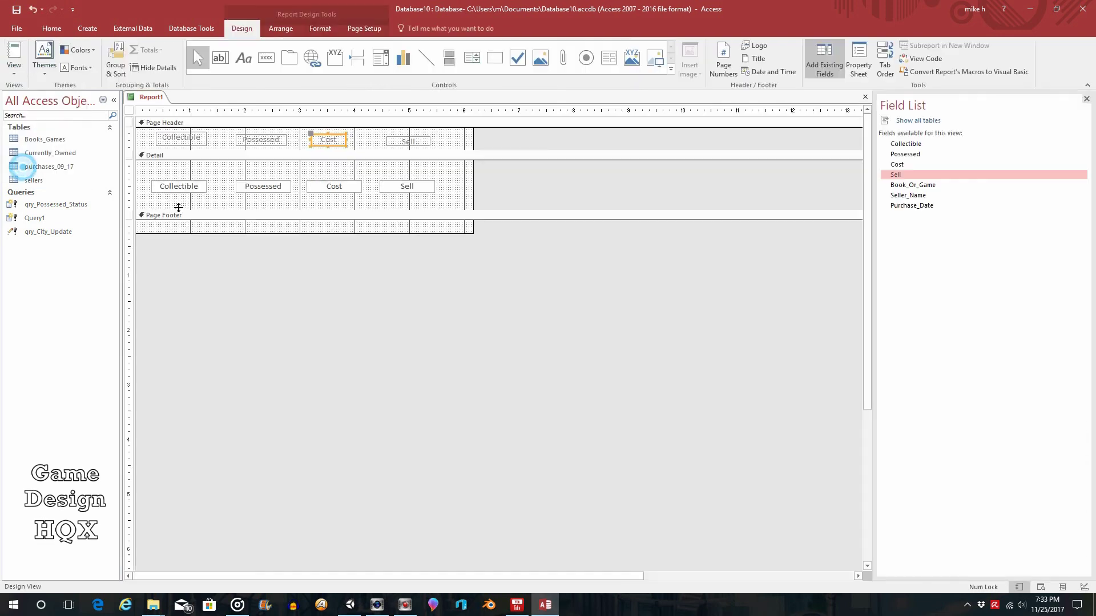